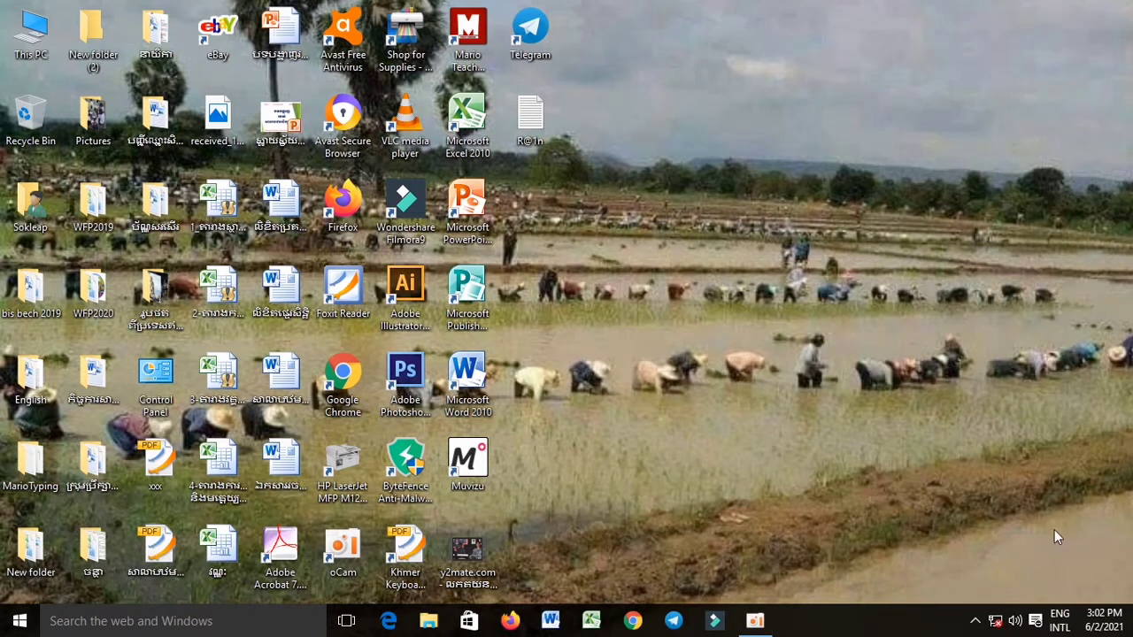
Step: Open Snipping Tool and capture a rectangular snip of the left half of the desktop, covering the icons above the taskbar
{"action": "left_click", "coordinate": [81, 627]}
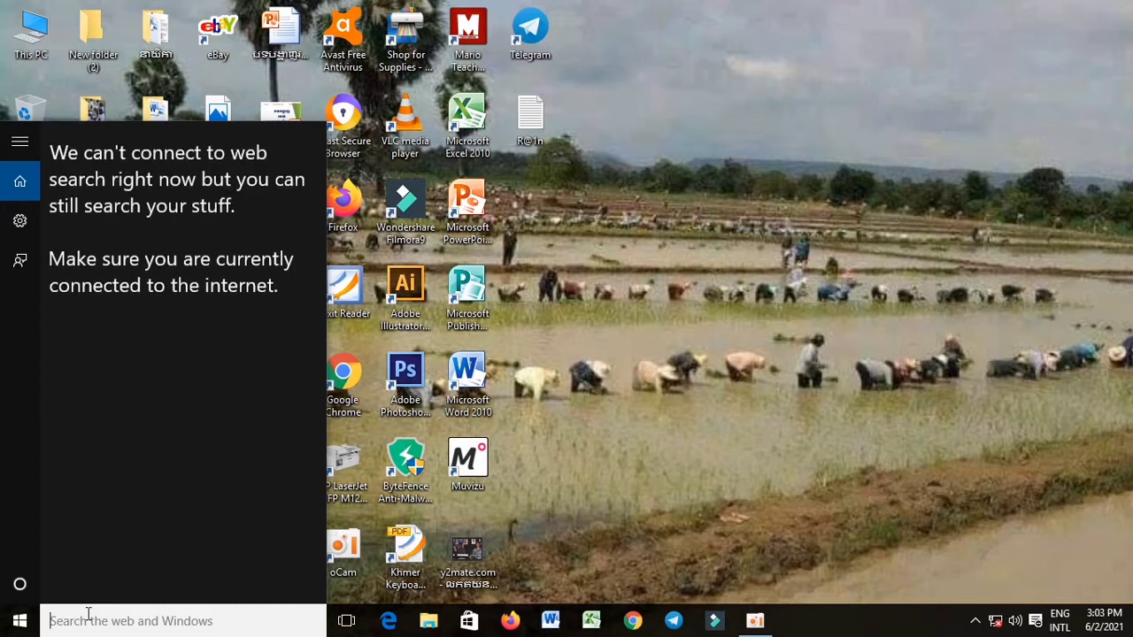
{"action": "type", "text": "snip"}
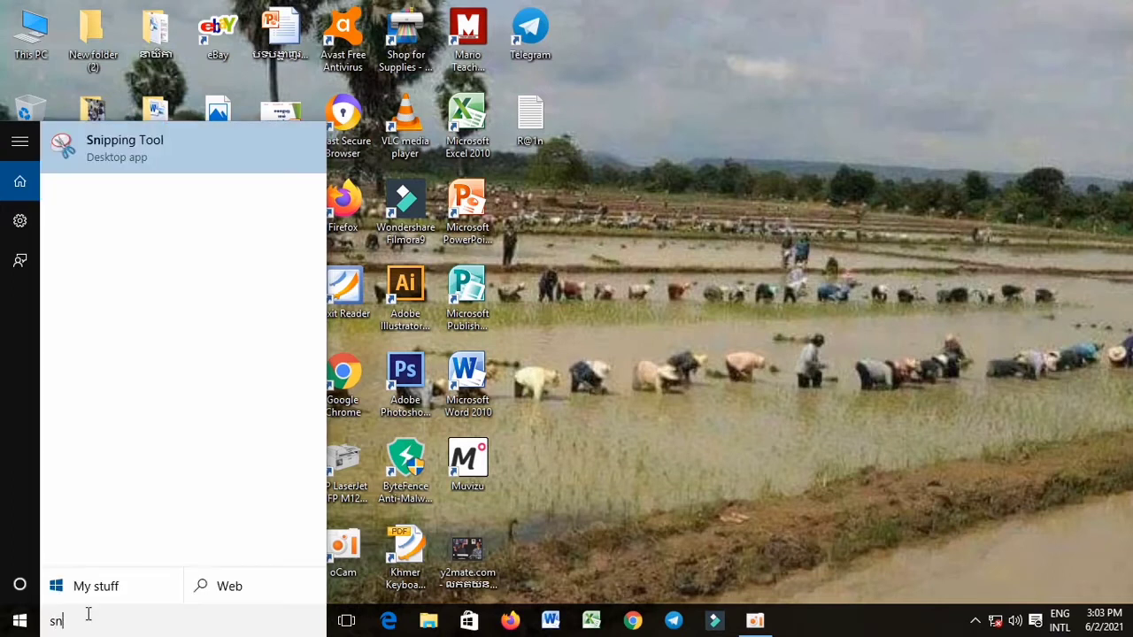
{"action": "left_click", "coordinate": [116, 144]}
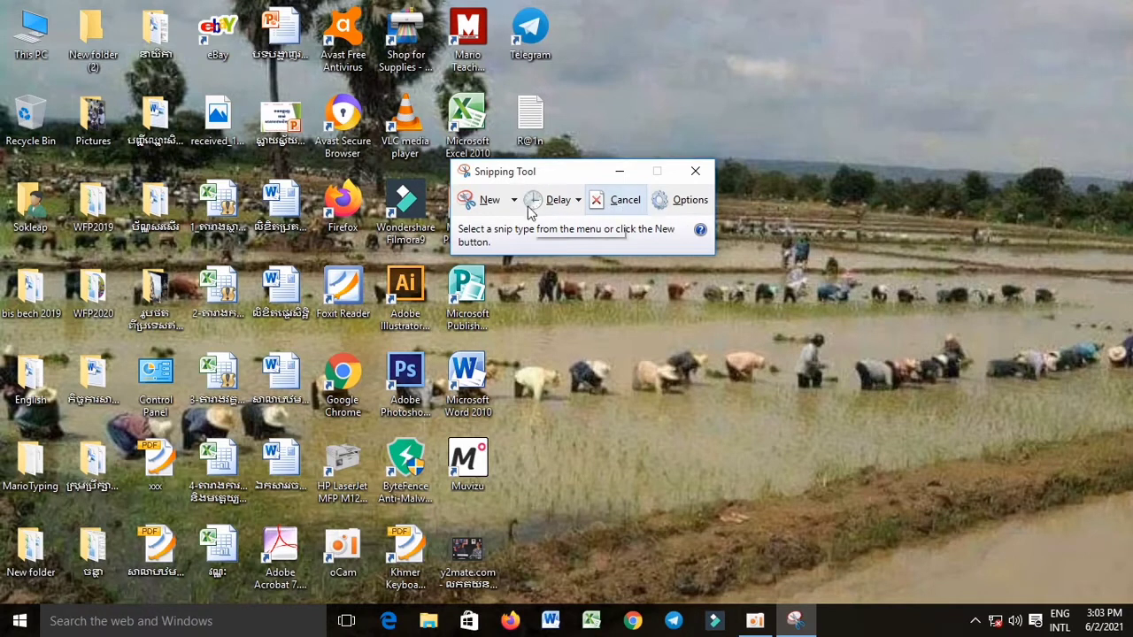
{"action": "left_click", "coordinate": [486, 203]}
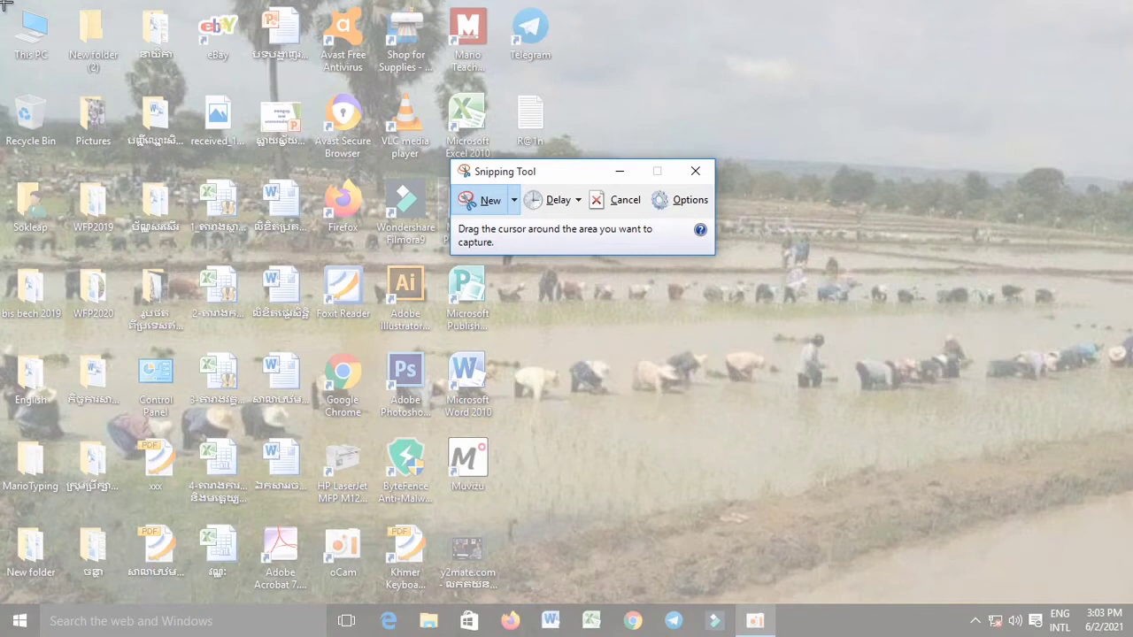
{"action": "left_click_drag", "start_coordinate": [3, 4], "coordinate": [573, 605]}
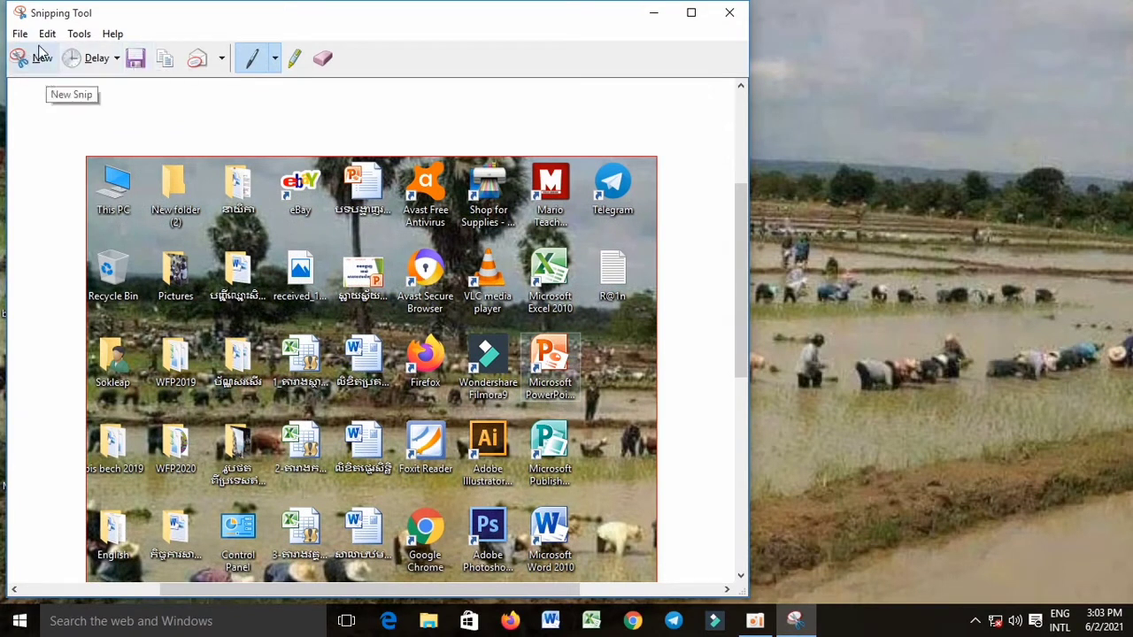
Step: Save the snip as a PNG named rat in the Youtuber folder under Documents and close Snipping Tool
{"action": "left_click", "coordinate": [136, 59]}
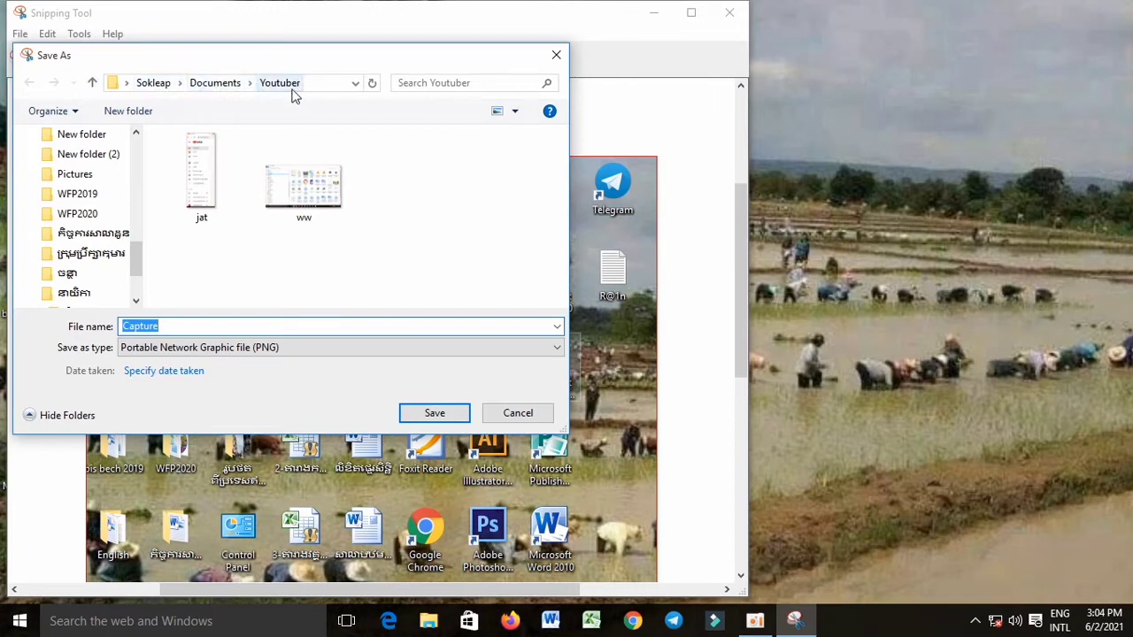
{"action": "left_click", "coordinate": [177, 327]}
{"action": "left_click_drag", "start_coordinate": [173, 327], "coordinate": [124, 328]}
{"action": "type", "text": "rat"}
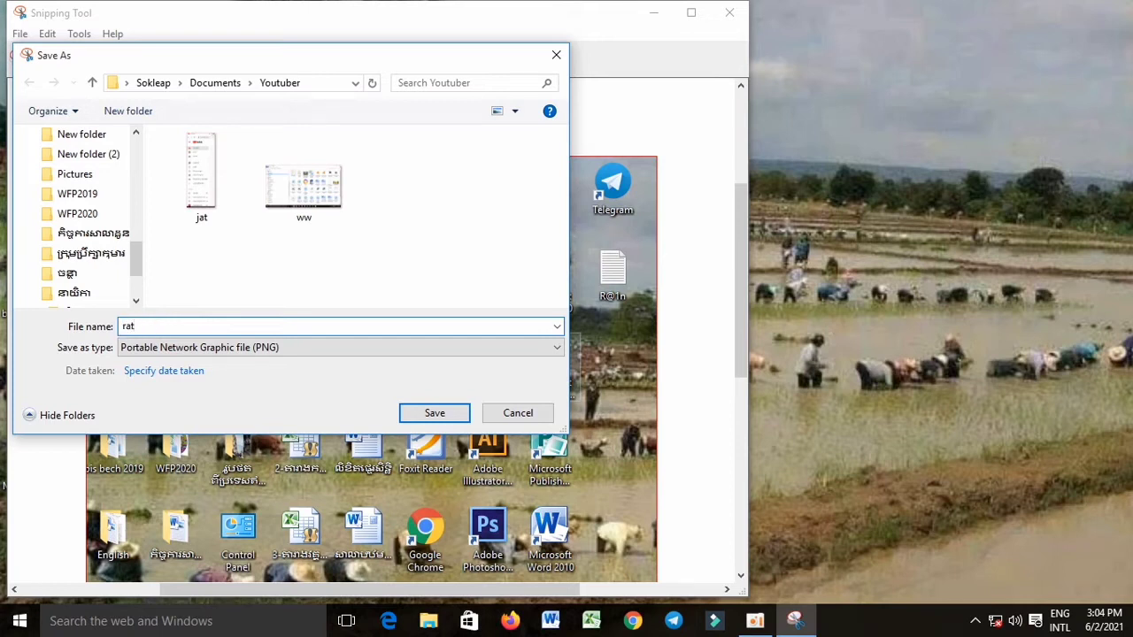
{"action": "left_click", "coordinate": [433, 414]}
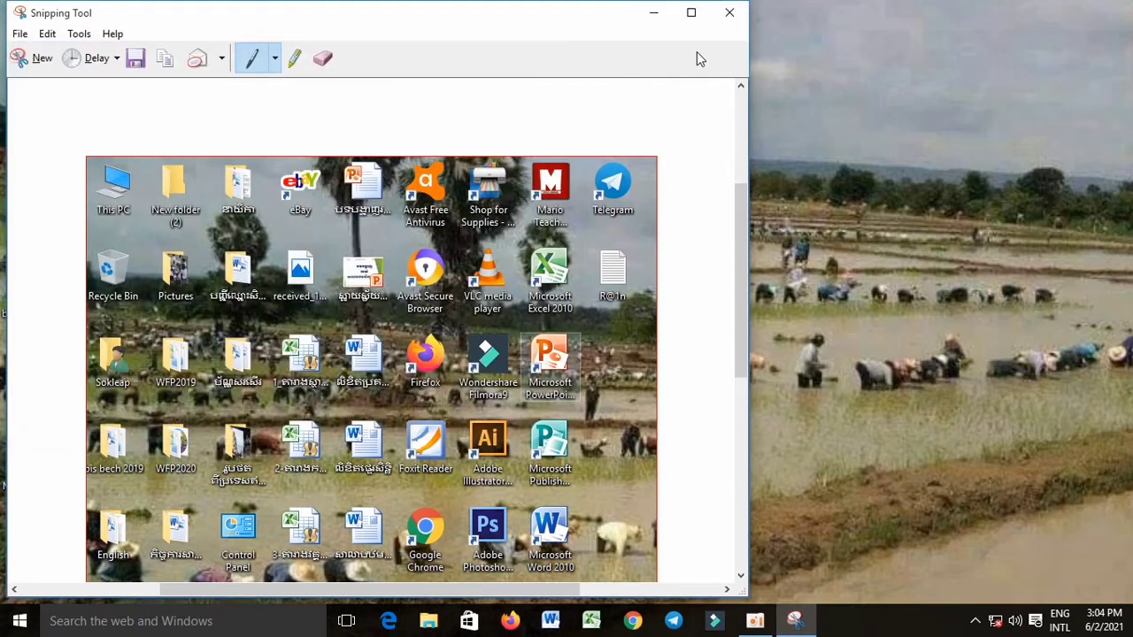
{"action": "left_click", "coordinate": [729, 13]}
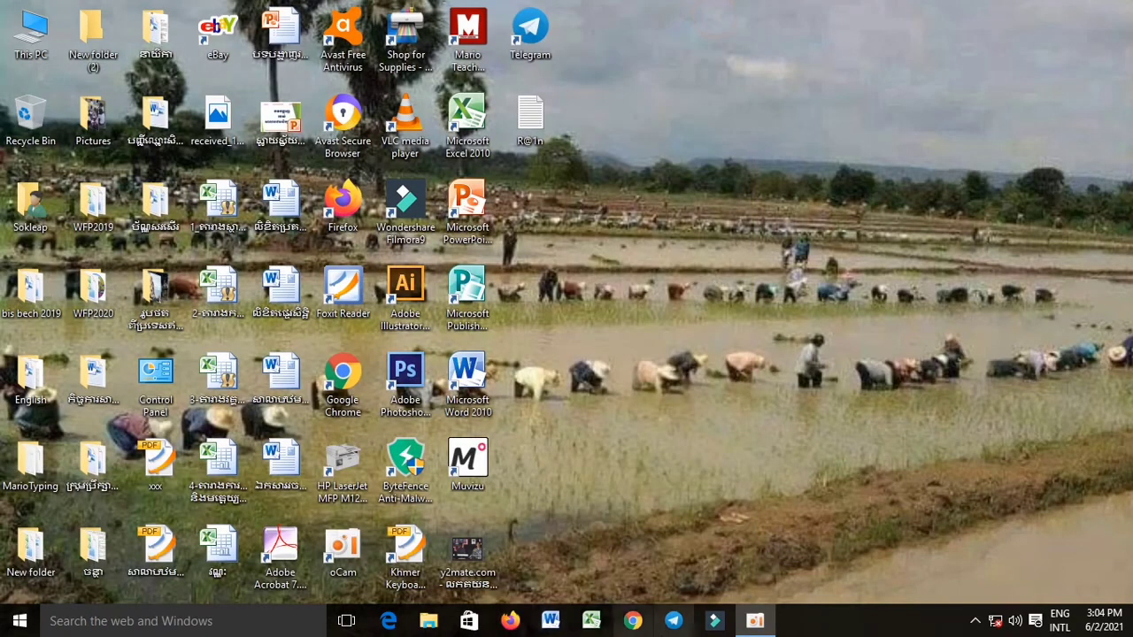
Step: In File Explorer, view the saved rat image from the Youtuber folder in the Documents library and close the image viewer
{"action": "left_click", "coordinate": [428, 620]}
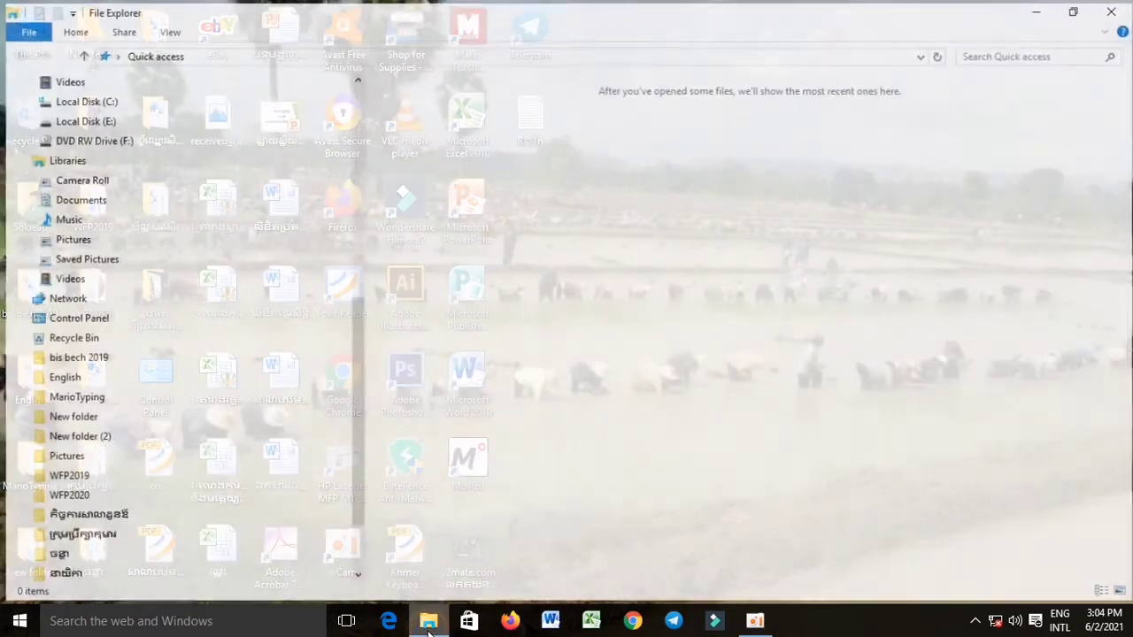
{"action": "left_click", "coordinate": [80, 204]}
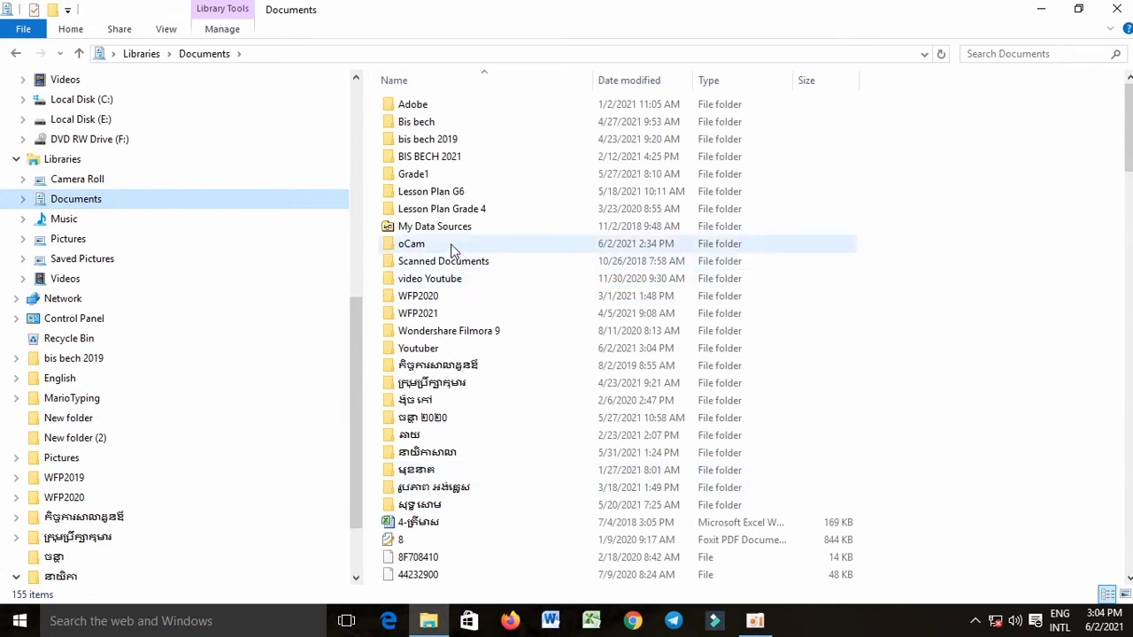
{"action": "double_click", "coordinate": [449, 282]}
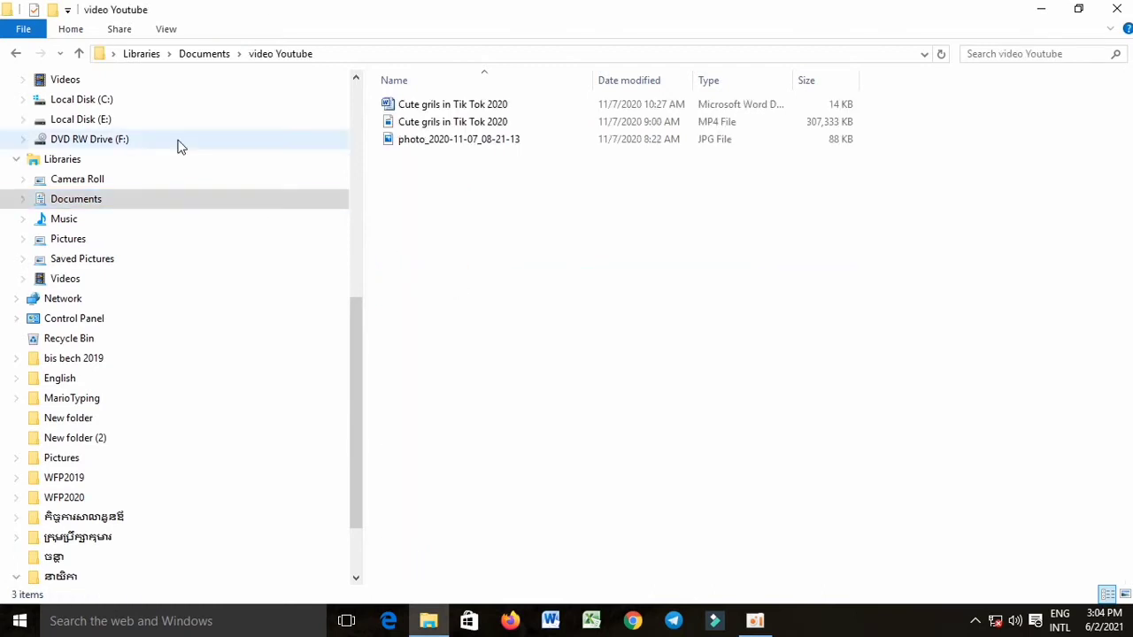
{"action": "left_click", "coordinate": [14, 54]}
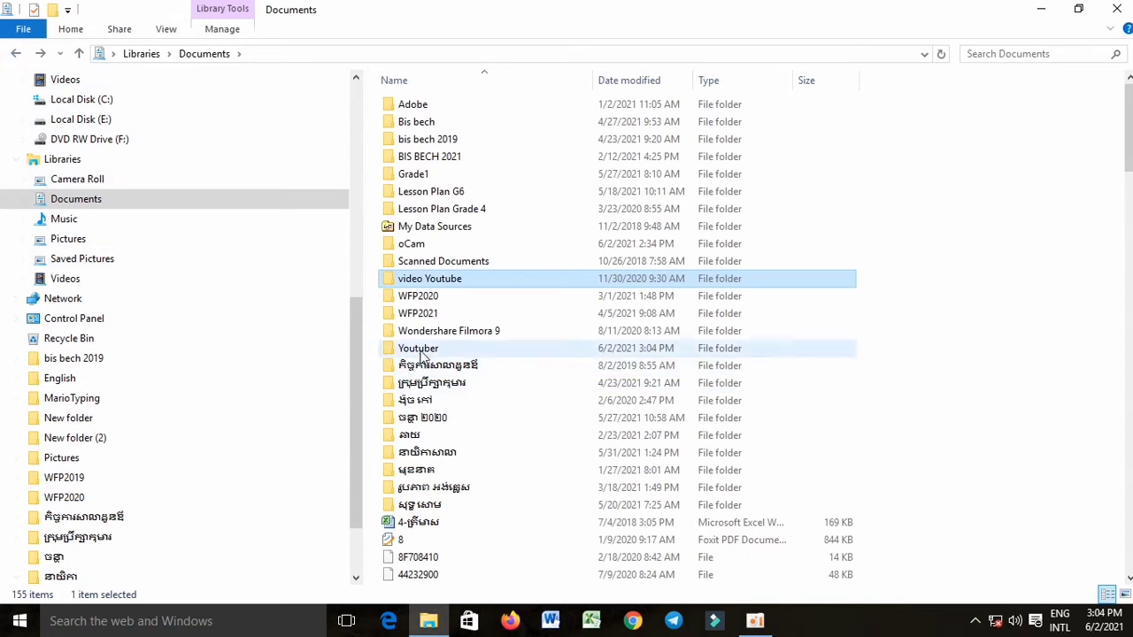
{"action": "double_click", "coordinate": [418, 349]}
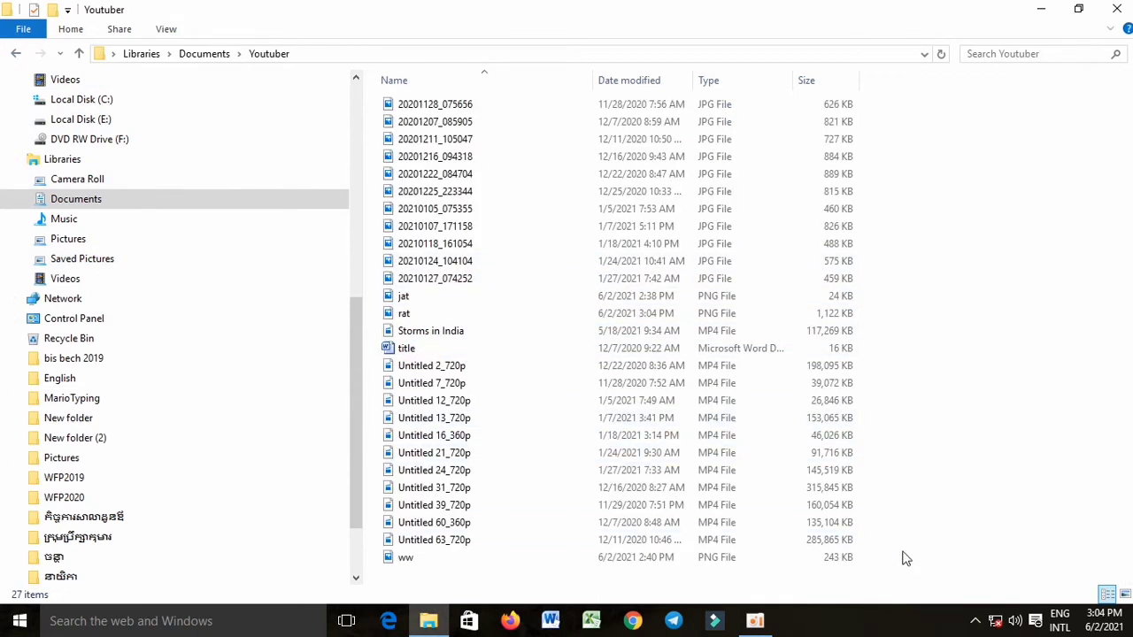
{"action": "double_click", "coordinate": [420, 316]}
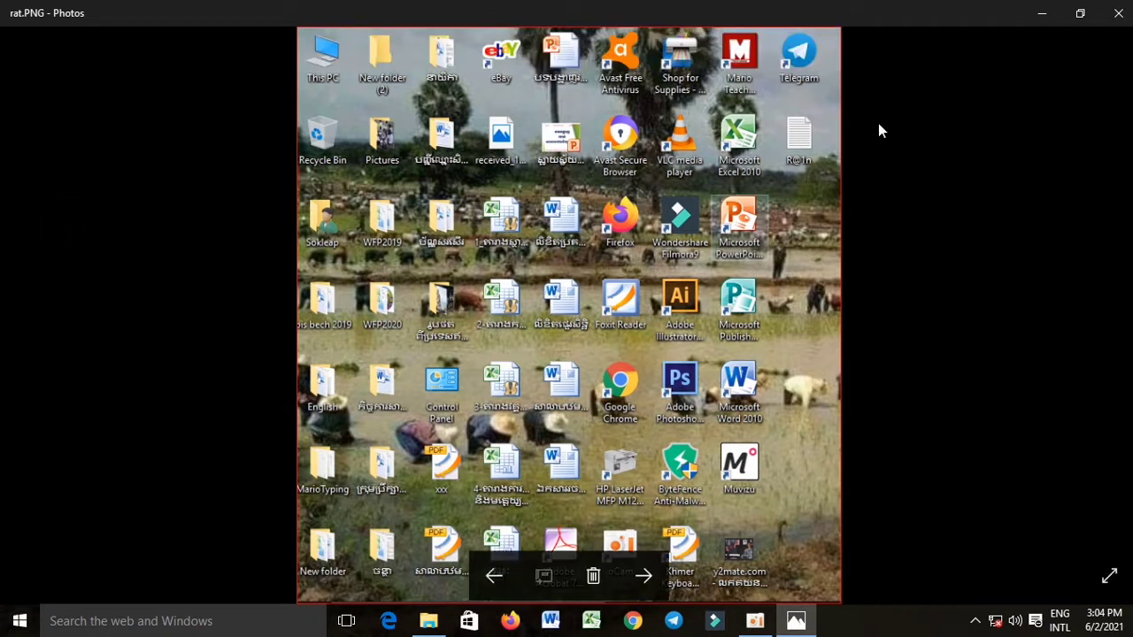
{"action": "left_click", "coordinate": [1117, 13]}
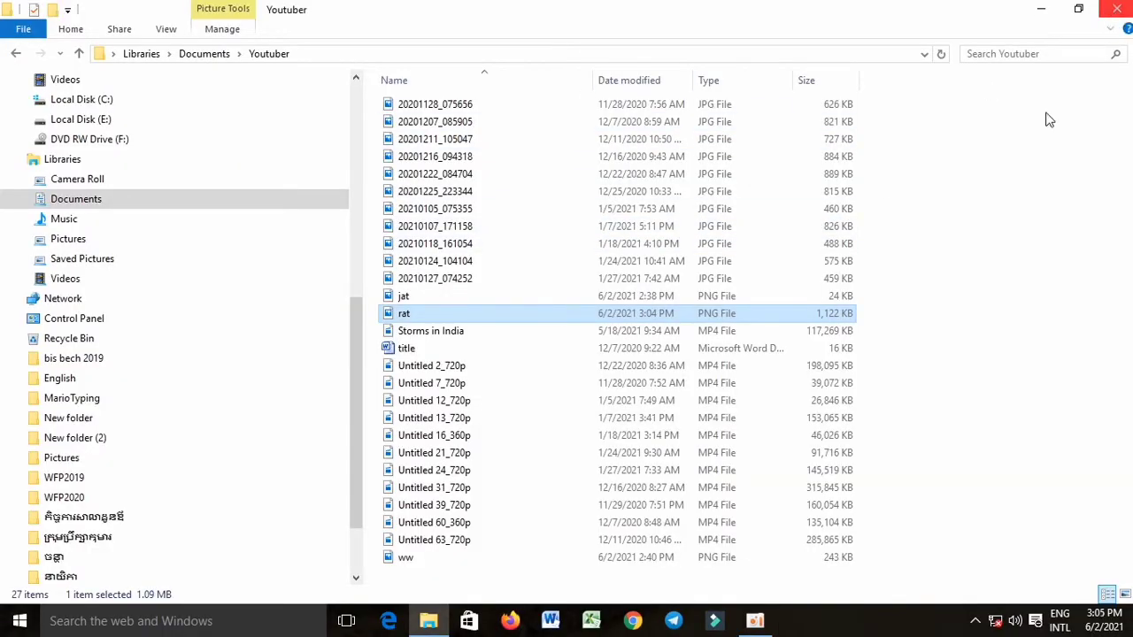
Step: Close the Youtuber folder window and refresh the desktop
{"action": "mouse_move", "coordinate": [755, 620]}
{"action": "mouse_move", "coordinate": [429, 620]}
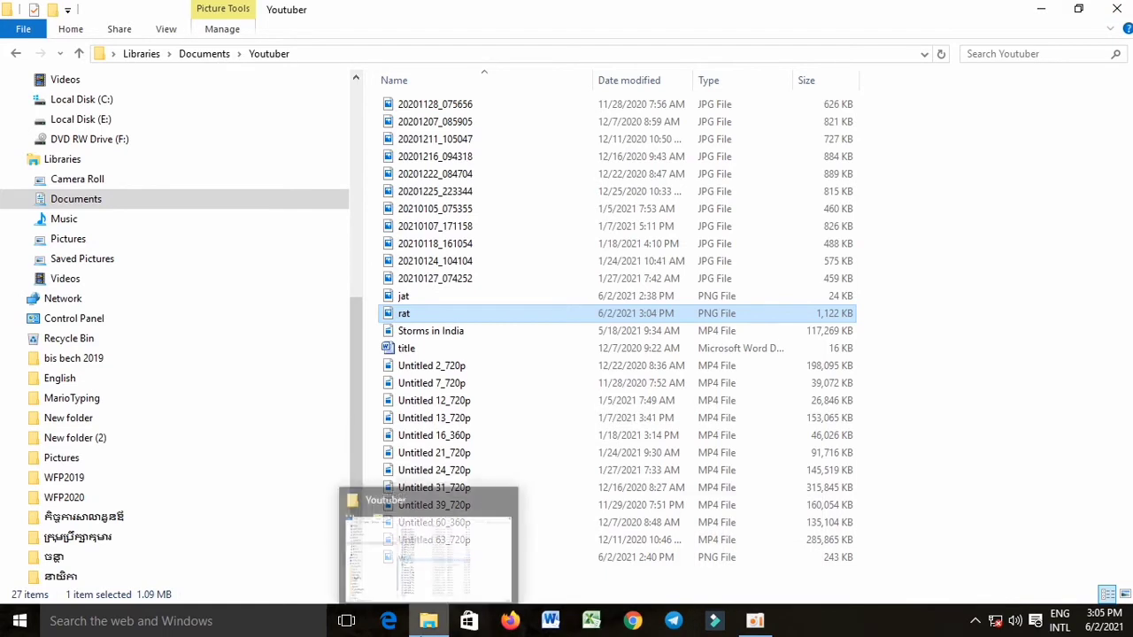
{"action": "left_click", "coordinate": [428, 621]}
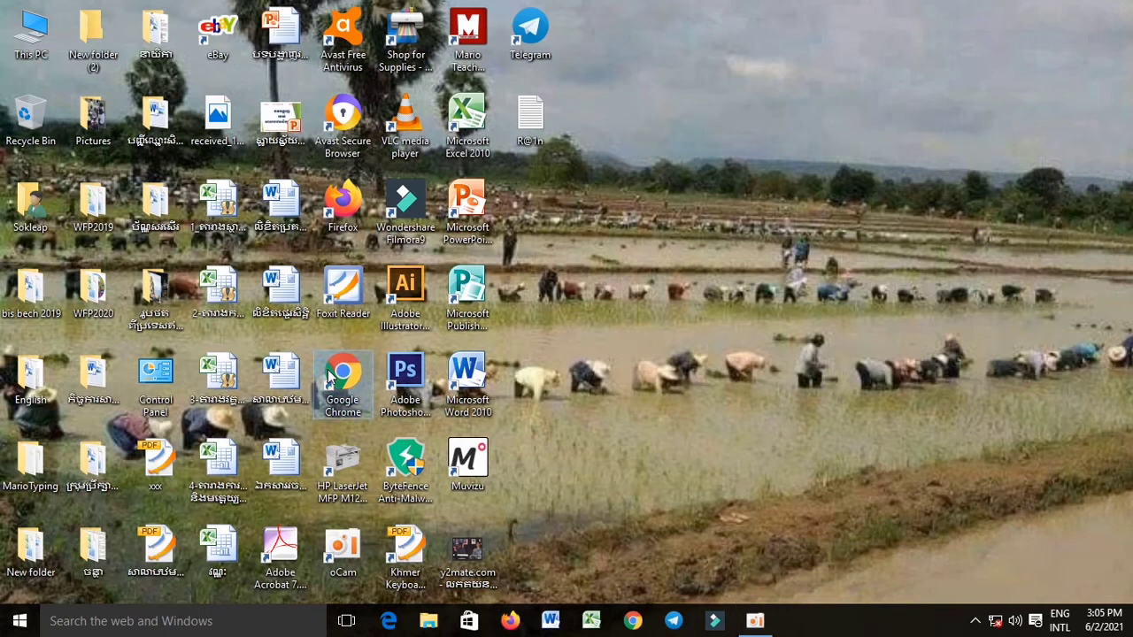
{"action": "right_click", "coordinate": [613, 302]}
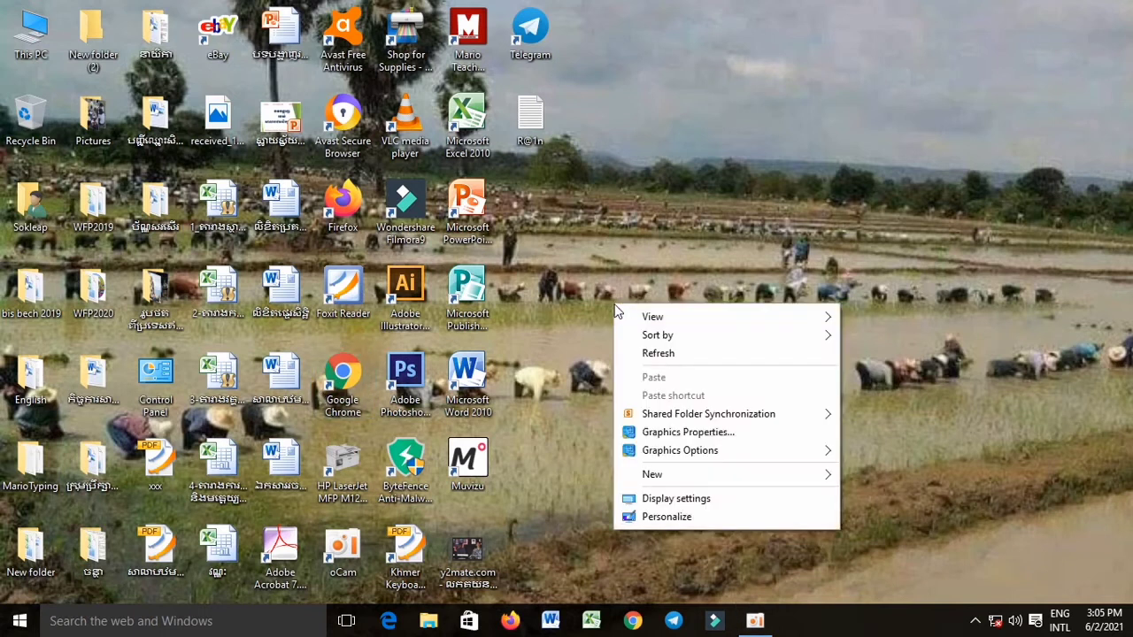
{"action": "left_click", "coordinate": [662, 355]}
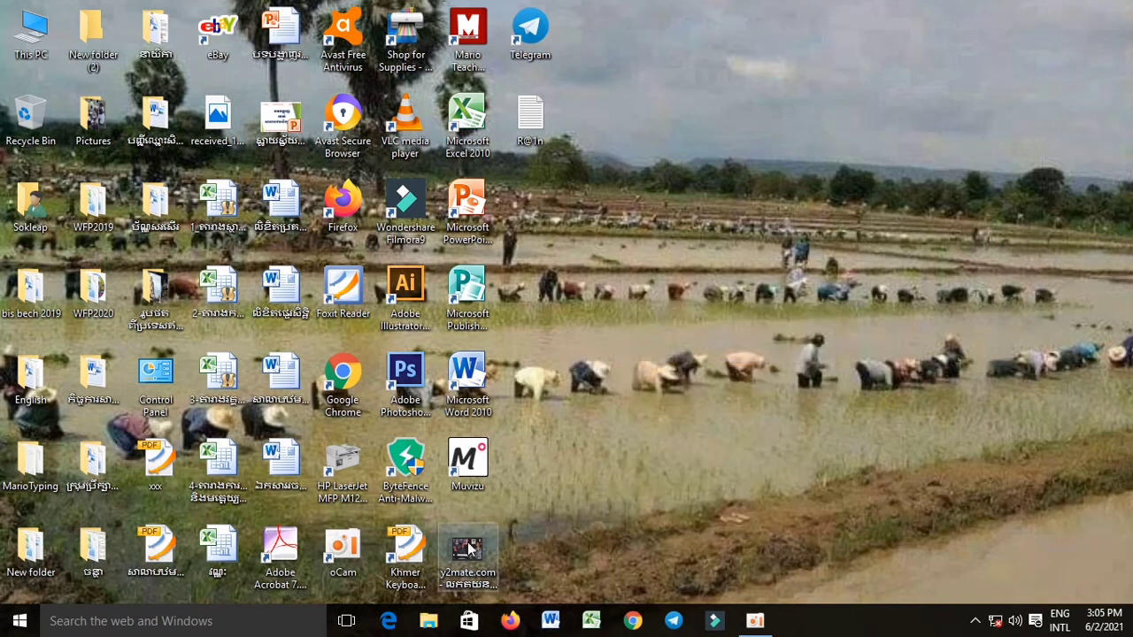
{"action": "left_click", "coordinate": [429, 622]}
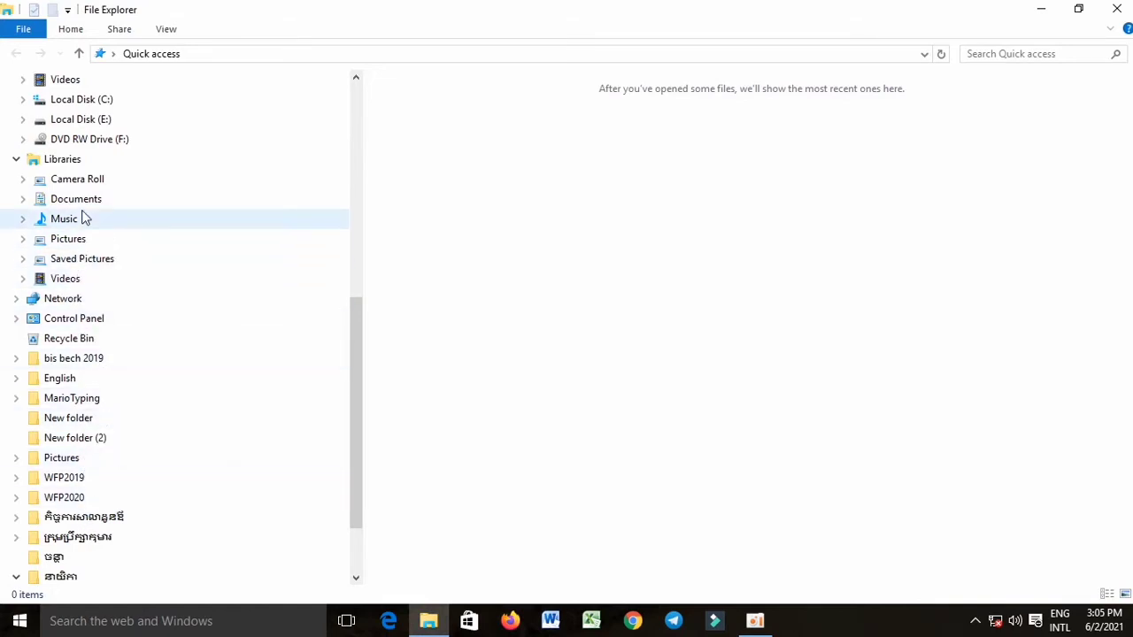
{"action": "left_click", "coordinate": [76, 241]}
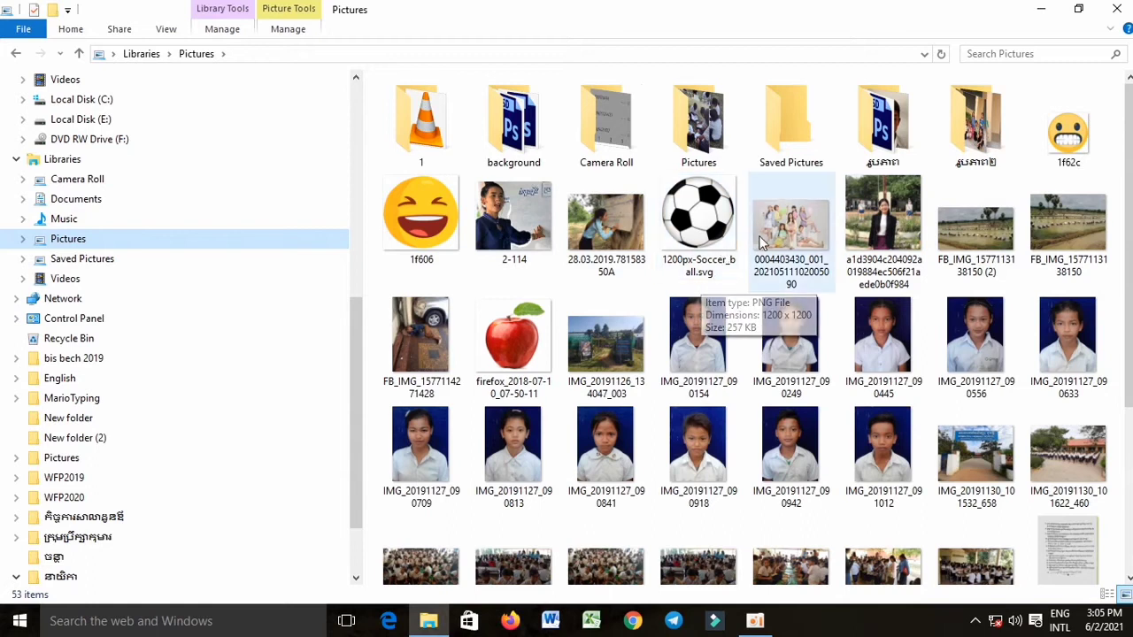
{"action": "left_click", "coordinate": [794, 235]}
{"action": "right_click", "coordinate": [792, 230]}
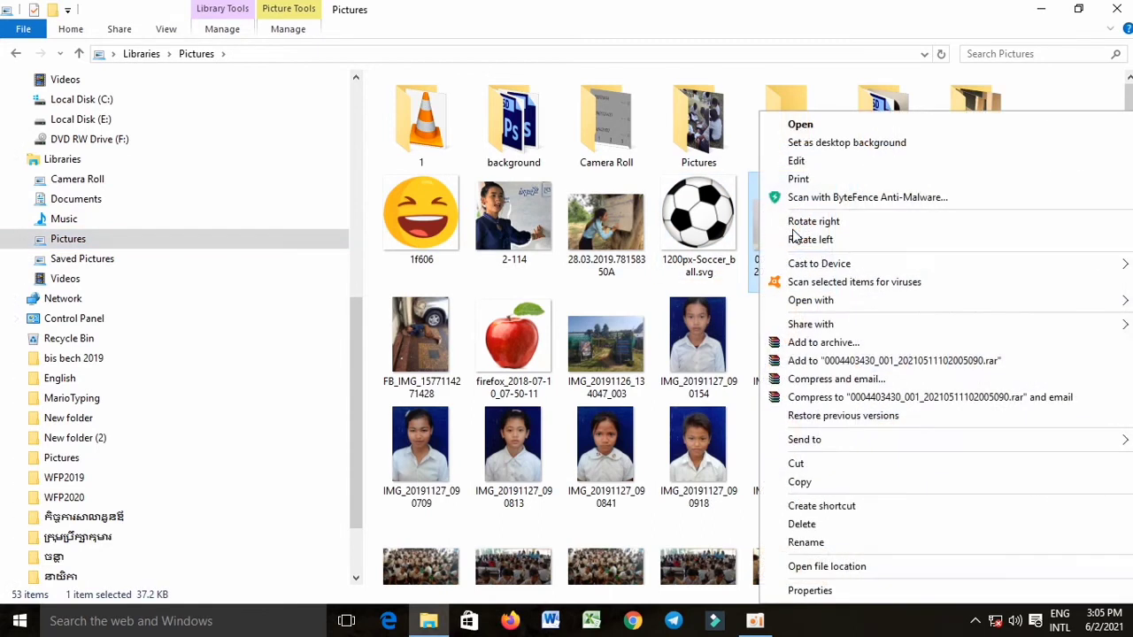
{"action": "left_click", "coordinate": [812, 142]}
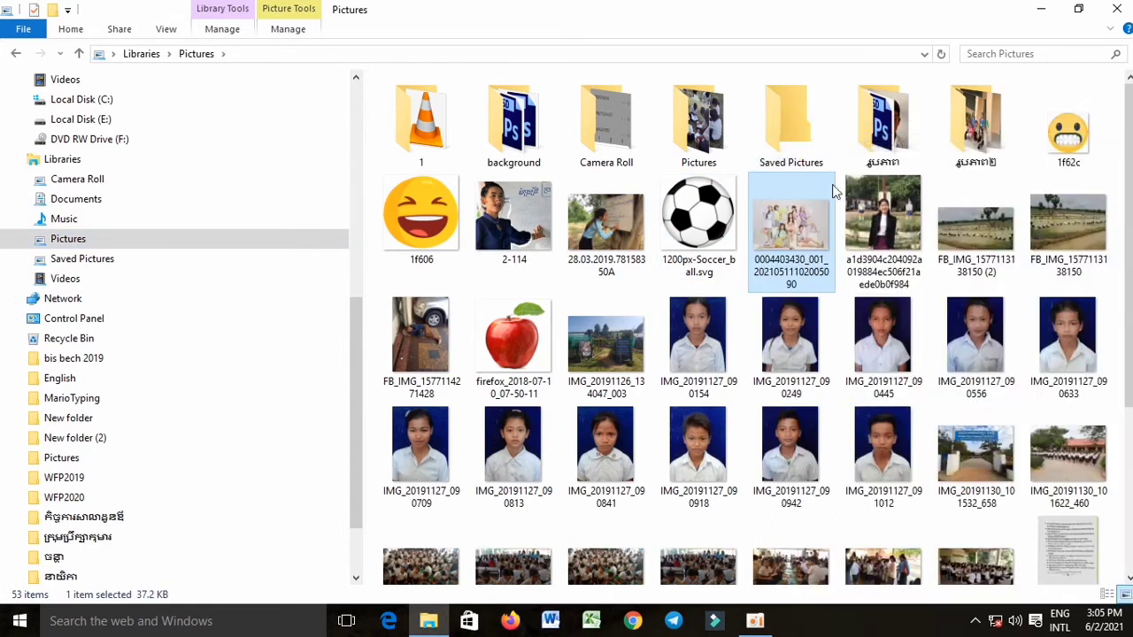
{"action": "left_click", "coordinate": [1117, 9]}
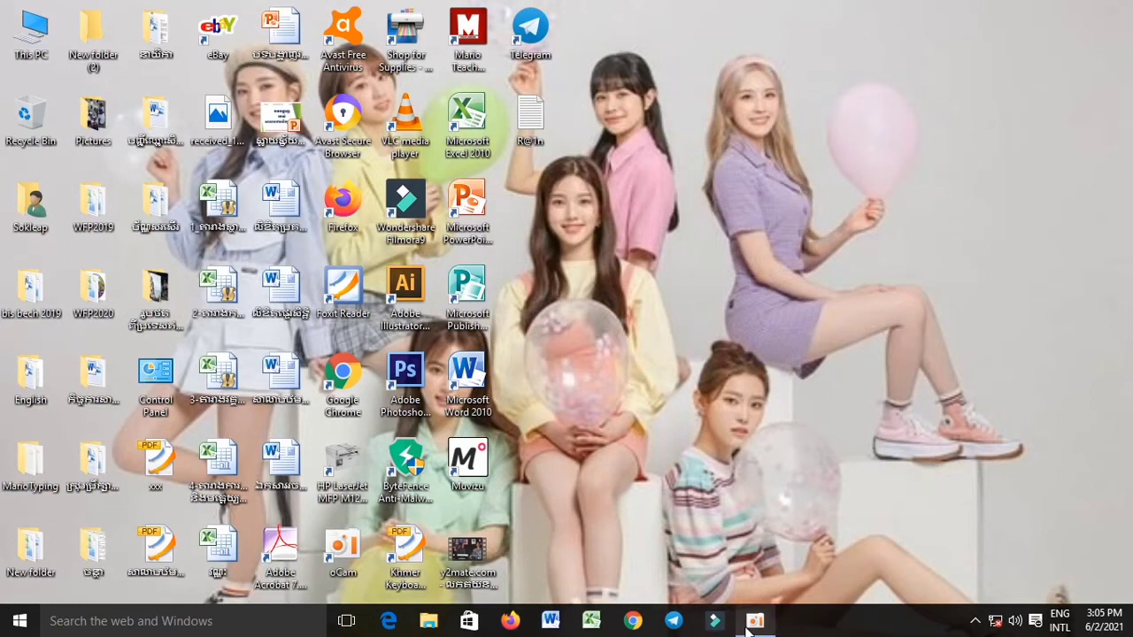
Step: Reopen Snipping Tool and capture a rectangular snip of the whole desktop above the taskbar
{"action": "left_click", "coordinate": [107, 624]}
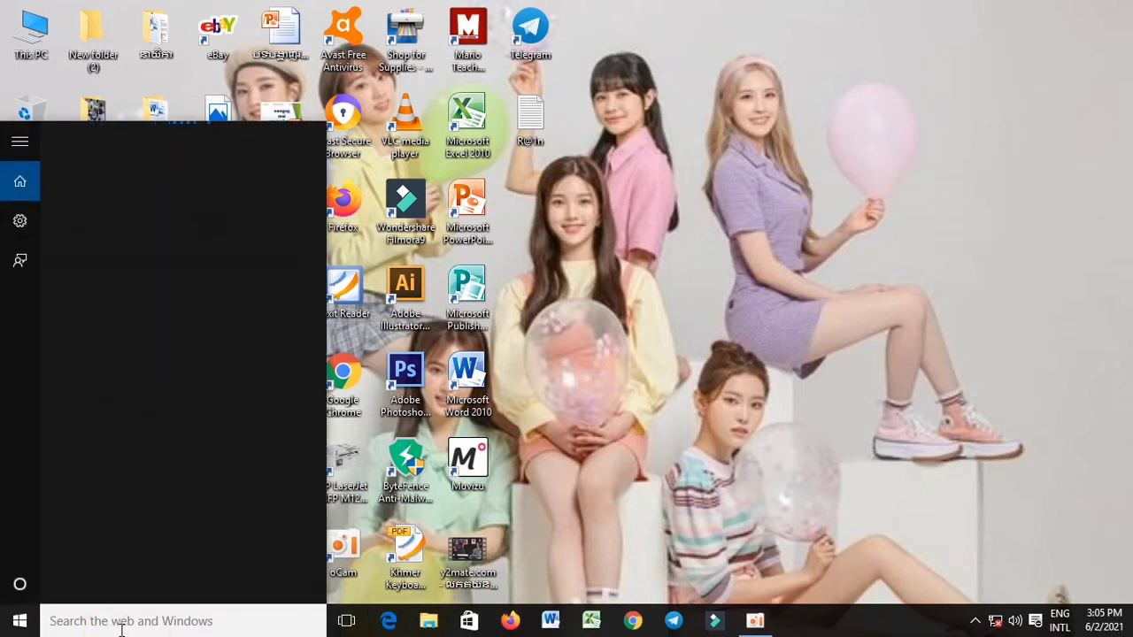
{"action": "type", "text": "s"}
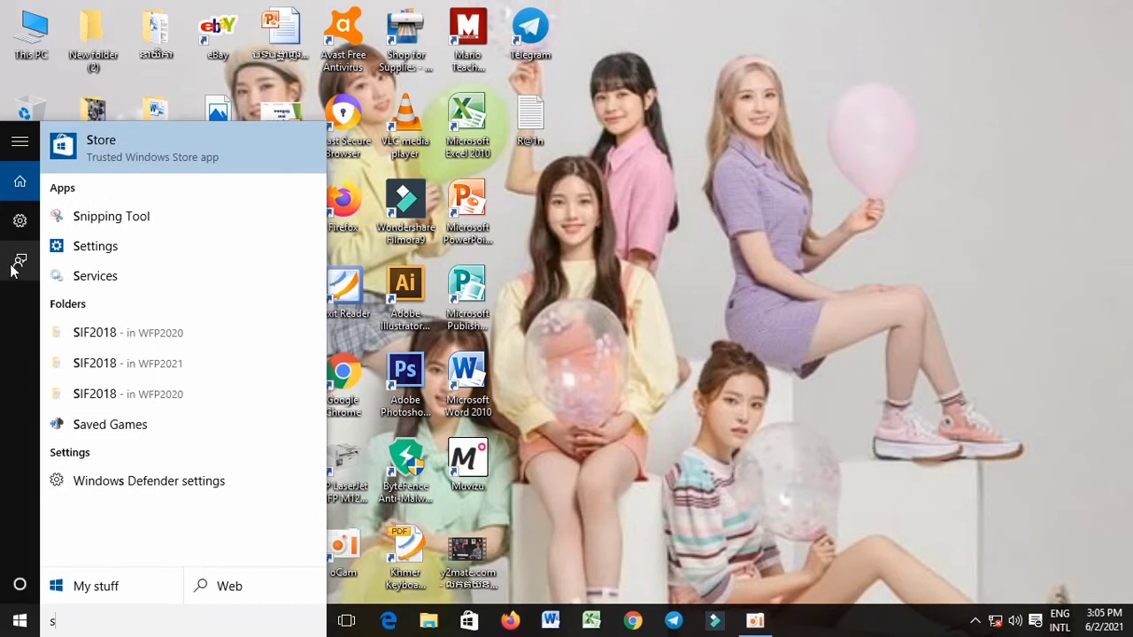
{"action": "left_click", "coordinate": [135, 214]}
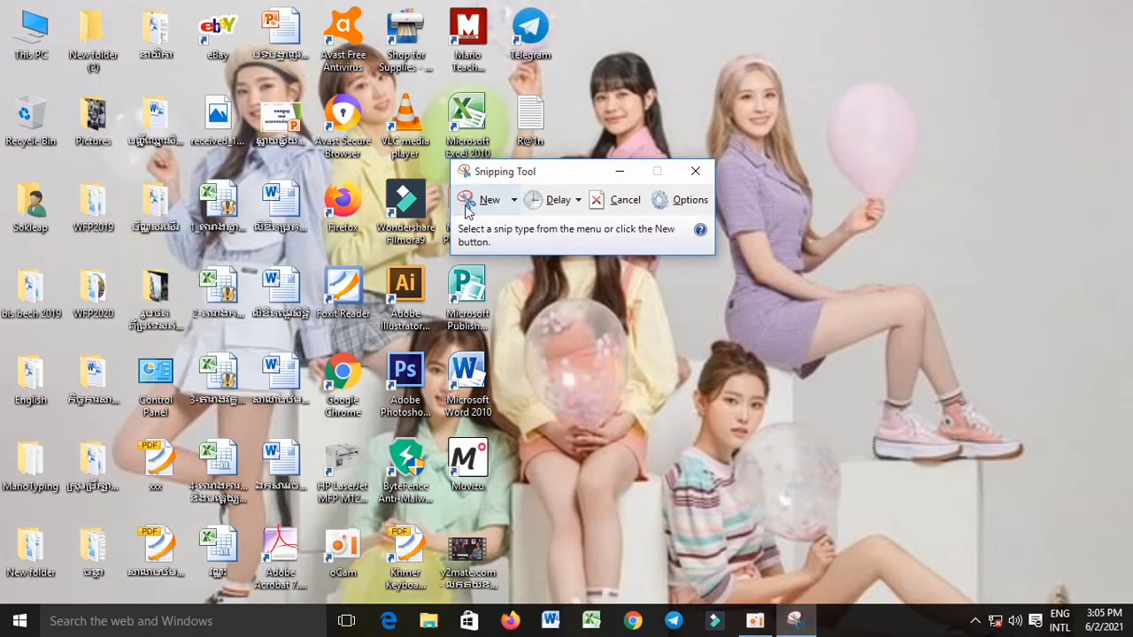
{"action": "left_click", "coordinate": [487, 200]}
{"action": "left_click_drag", "start_coordinate": [4, 2], "coordinate": [1129, 604]}
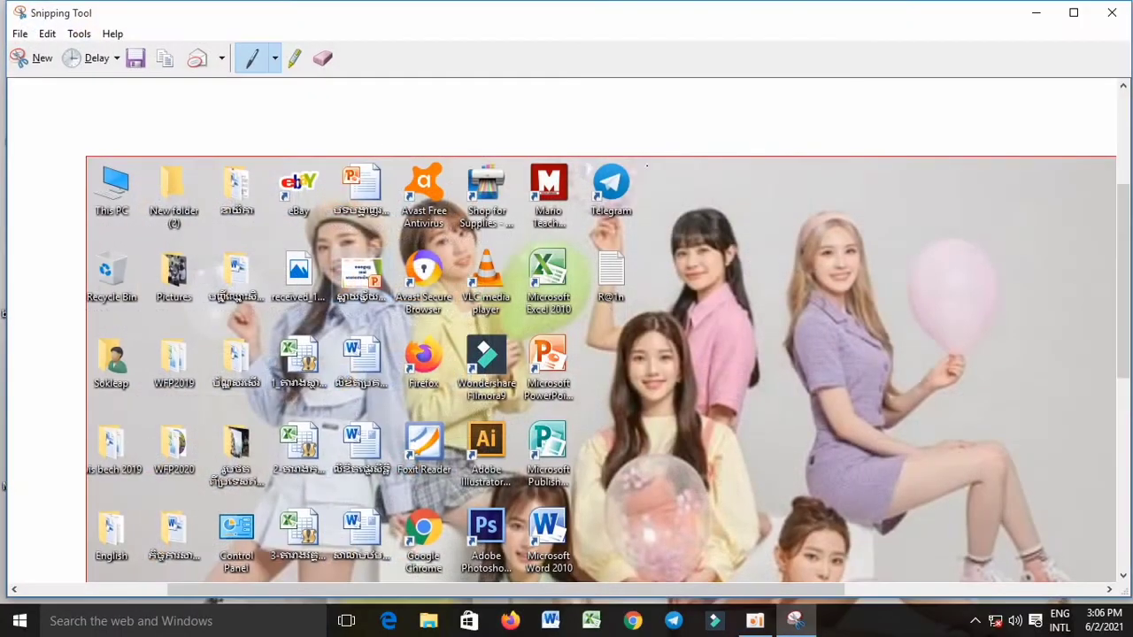
Step: Save the full-desktop snip as a PNG named Girls in New folder and close Snipping Tool
{"action": "left_click", "coordinate": [135, 58]}
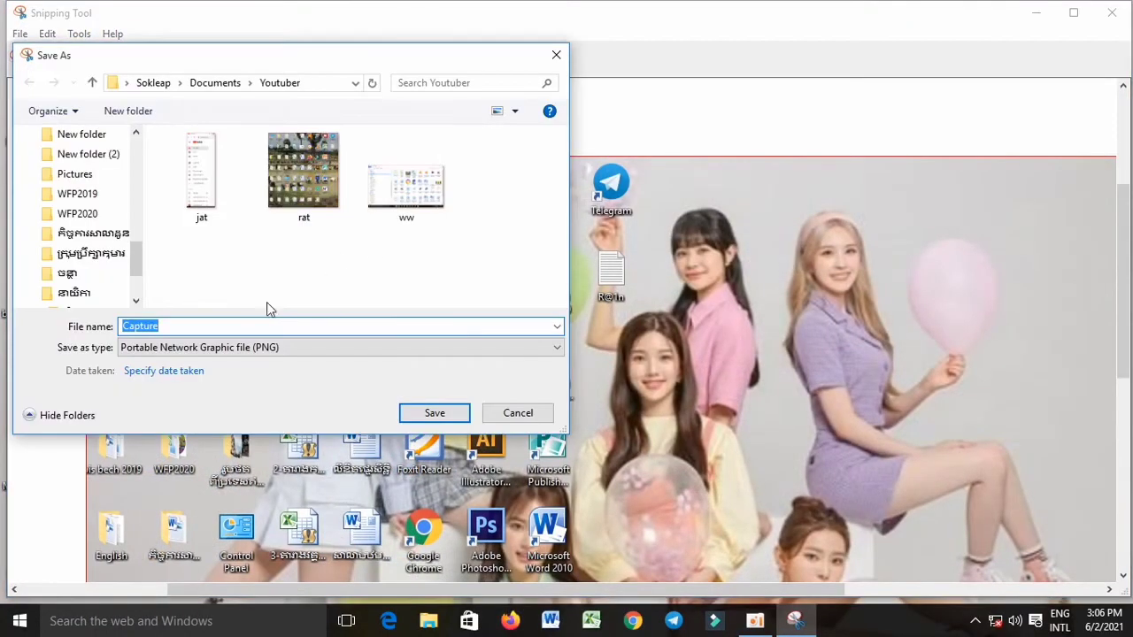
{"action": "left_click_drag", "start_coordinate": [164, 326], "coordinate": [118, 327]}
{"action": "type", "text": "Girls"}
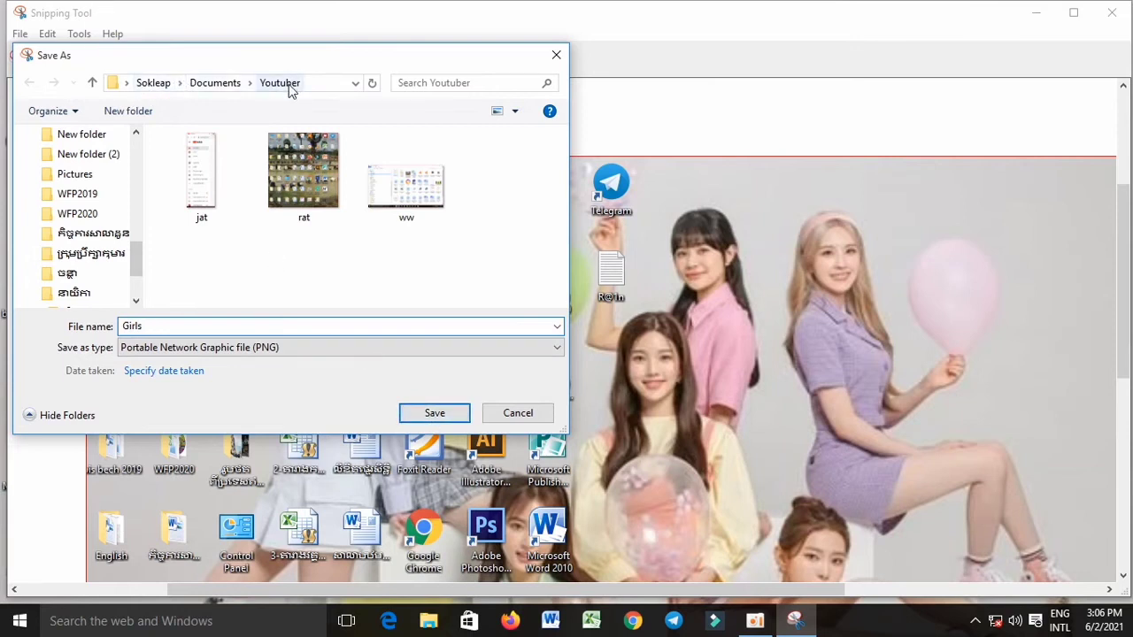
{"action": "left_click", "coordinate": [100, 138]}
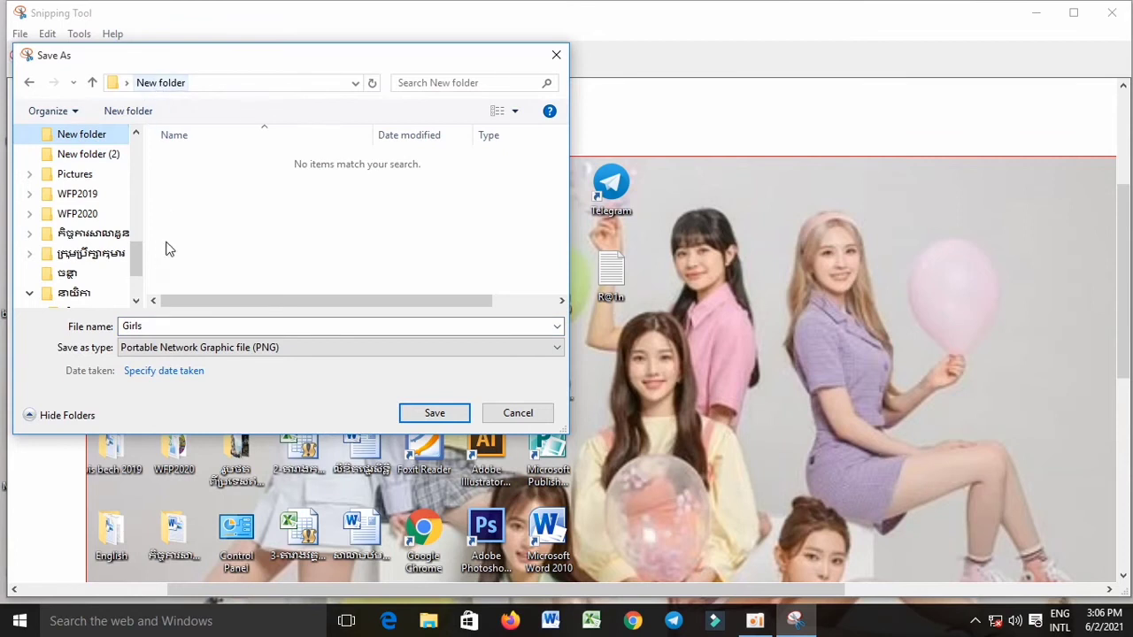
{"action": "left_click", "coordinate": [435, 414]}
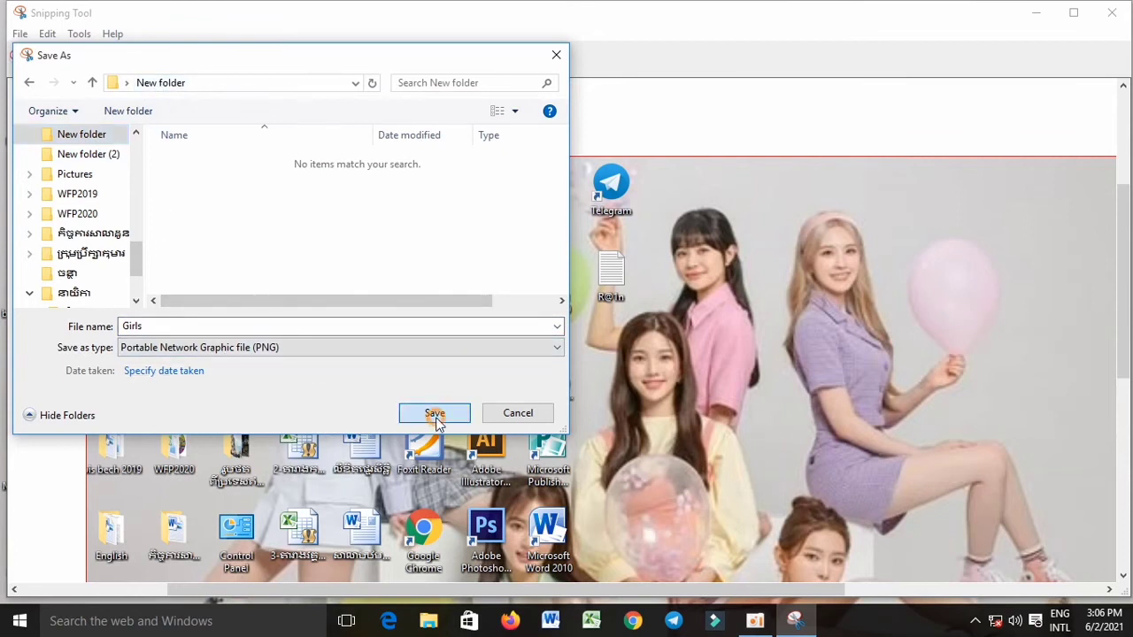
{"action": "left_click", "coordinate": [1112, 13]}
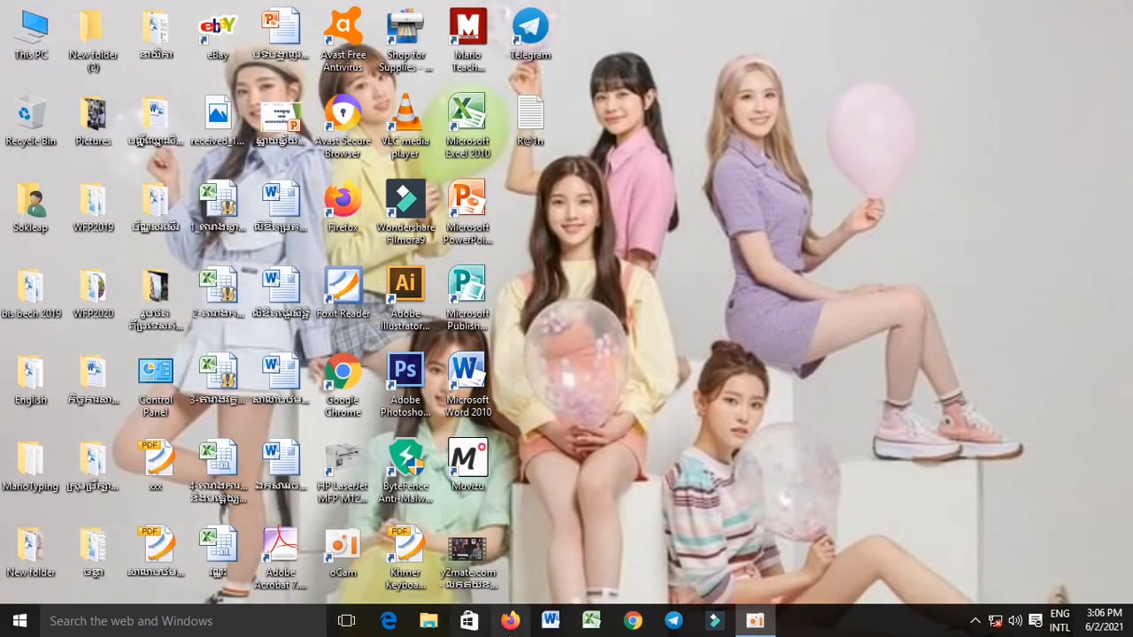
Step: Open New folder in File Explorer, view the saved Girls PNG in Photos, and close the image
{"action": "left_click", "coordinate": [428, 621]}
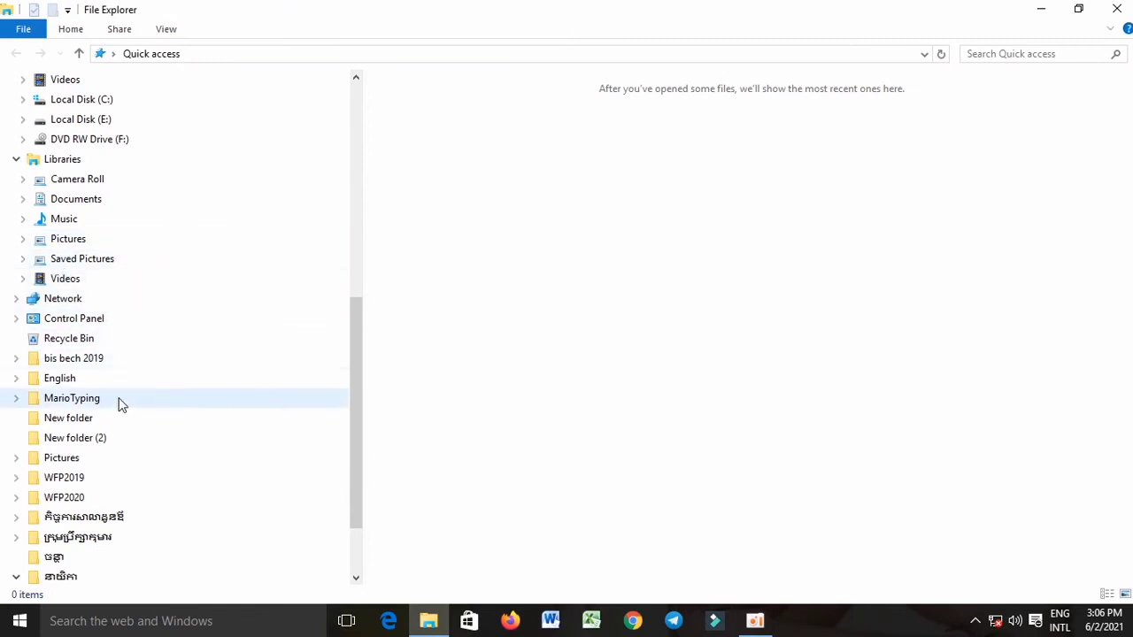
{"action": "scroll", "coordinate": [102, 337], "scroll_direction": "down", "scroll_amount": 1}
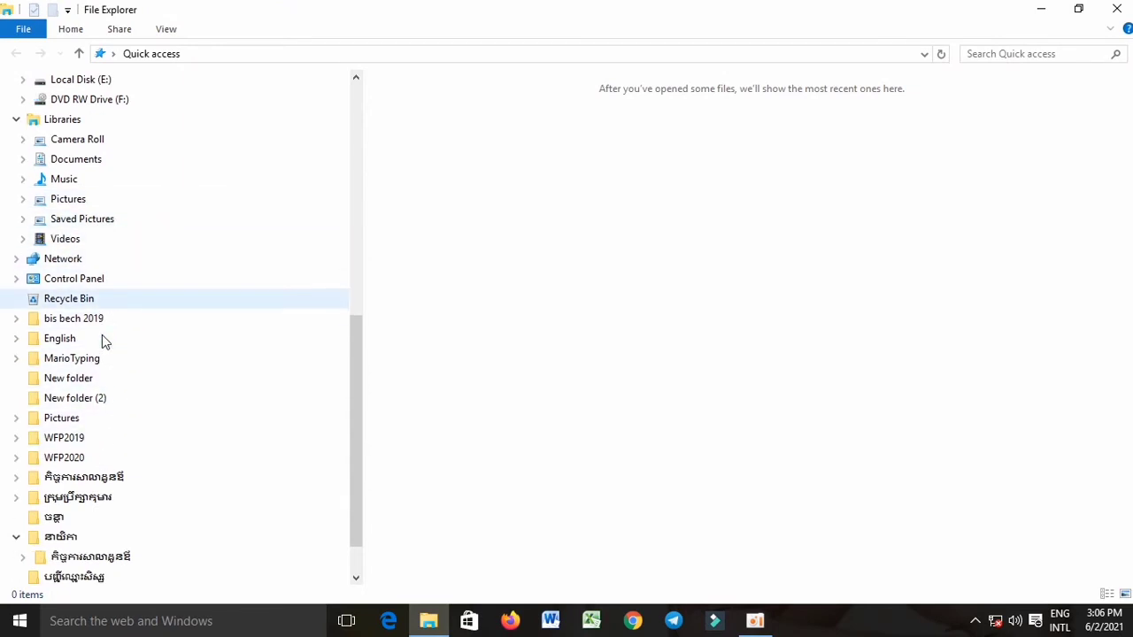
{"action": "scroll", "coordinate": [129, 496], "scroll_direction": "down", "scroll_amount": 1}
{"action": "scroll", "coordinate": [130, 483], "scroll_direction": "up", "scroll_amount": 5}
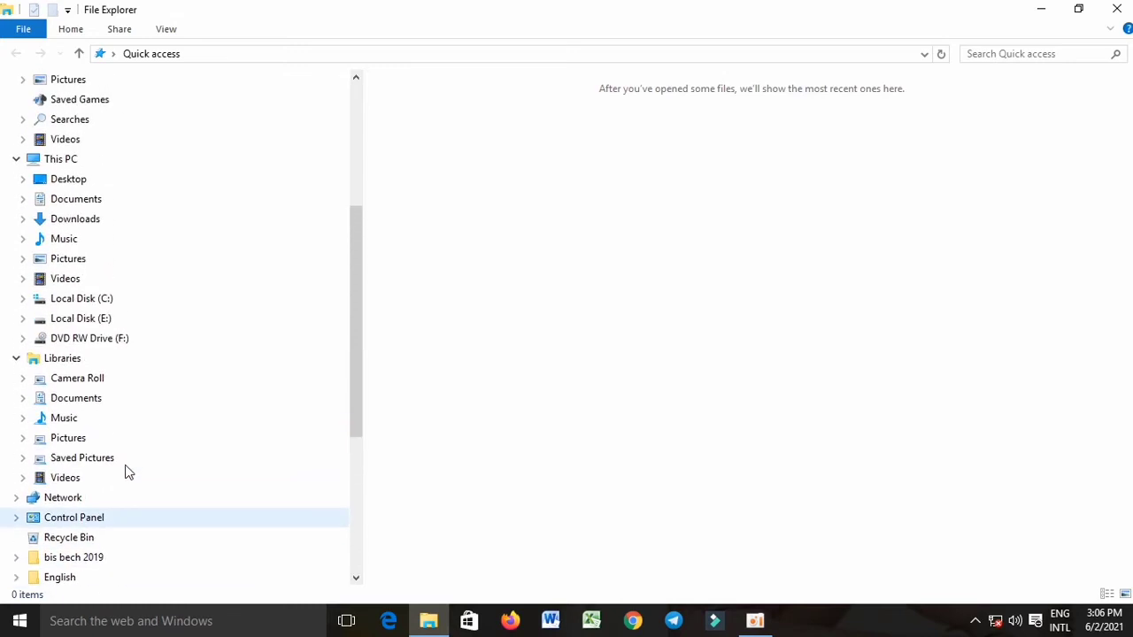
{"action": "scroll", "coordinate": [129, 473], "scroll_direction": "down", "scroll_amount": 2}
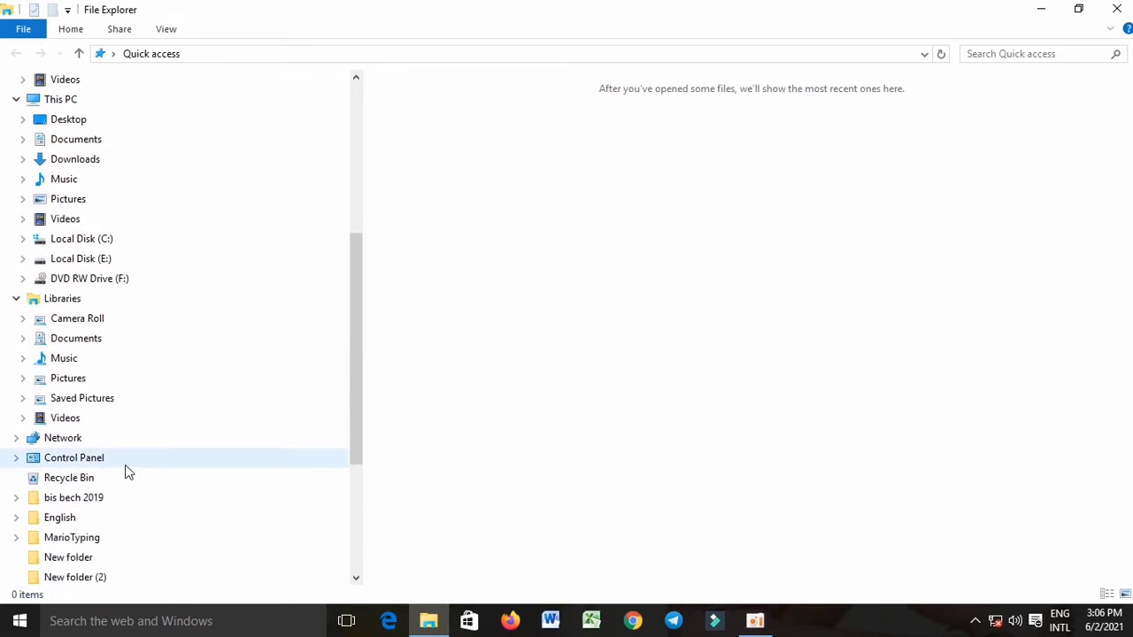
{"action": "left_click", "coordinate": [78, 499]}
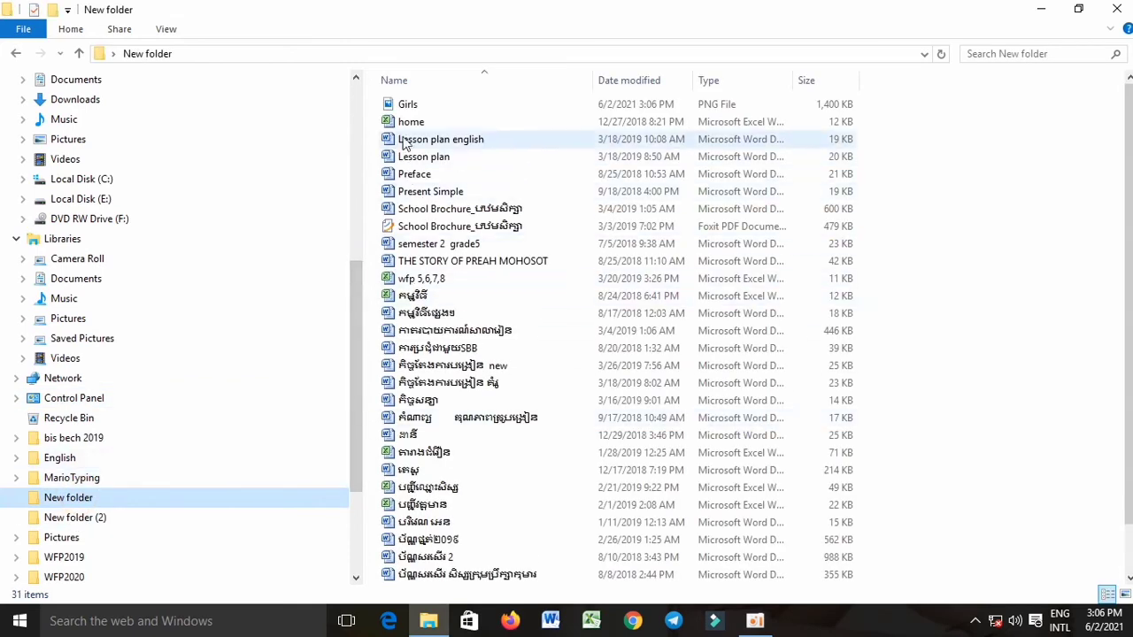
{"action": "double_click", "coordinate": [424, 106]}
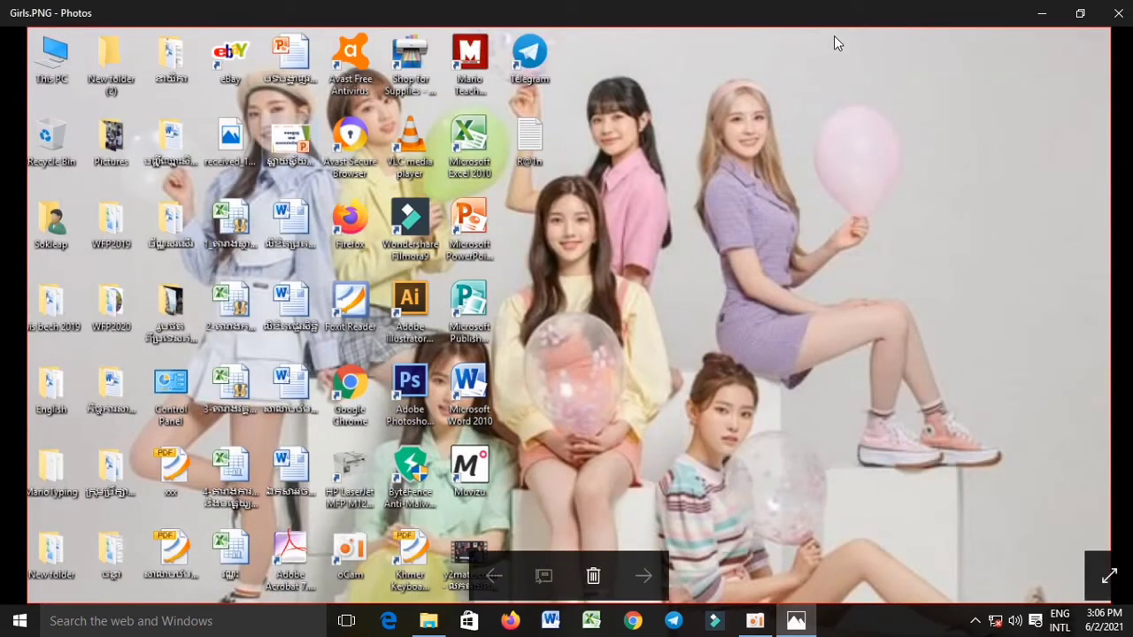
{"action": "left_click", "coordinate": [1117, 14]}
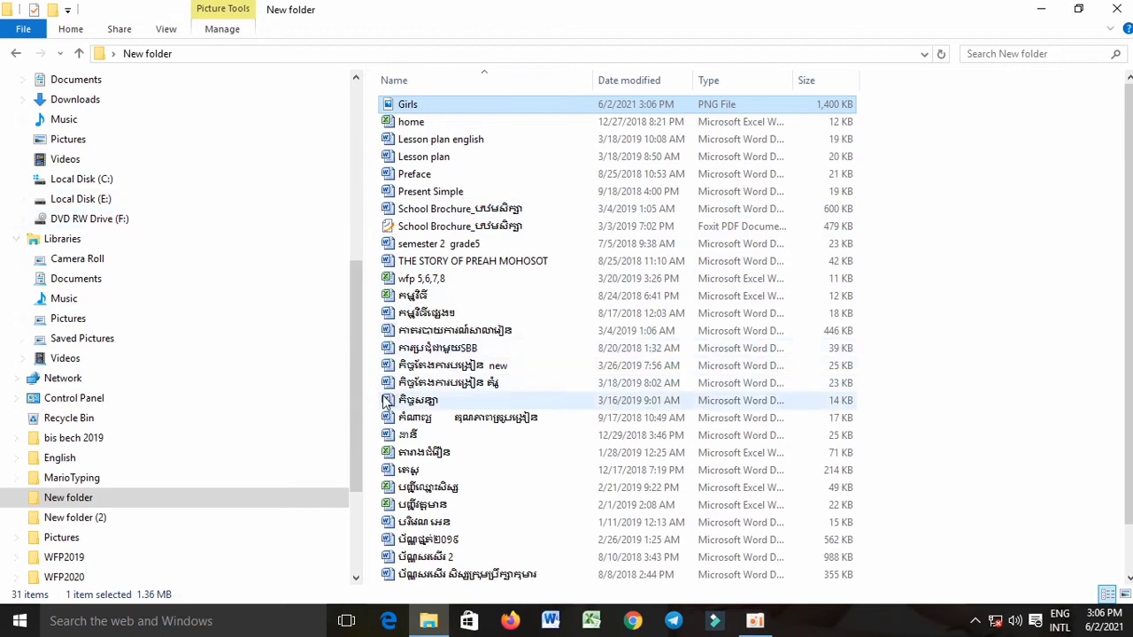
Step: Search Windows Settings for "snipping tool" and close Settings
{"action": "mouse_move", "coordinate": [413, 632]}
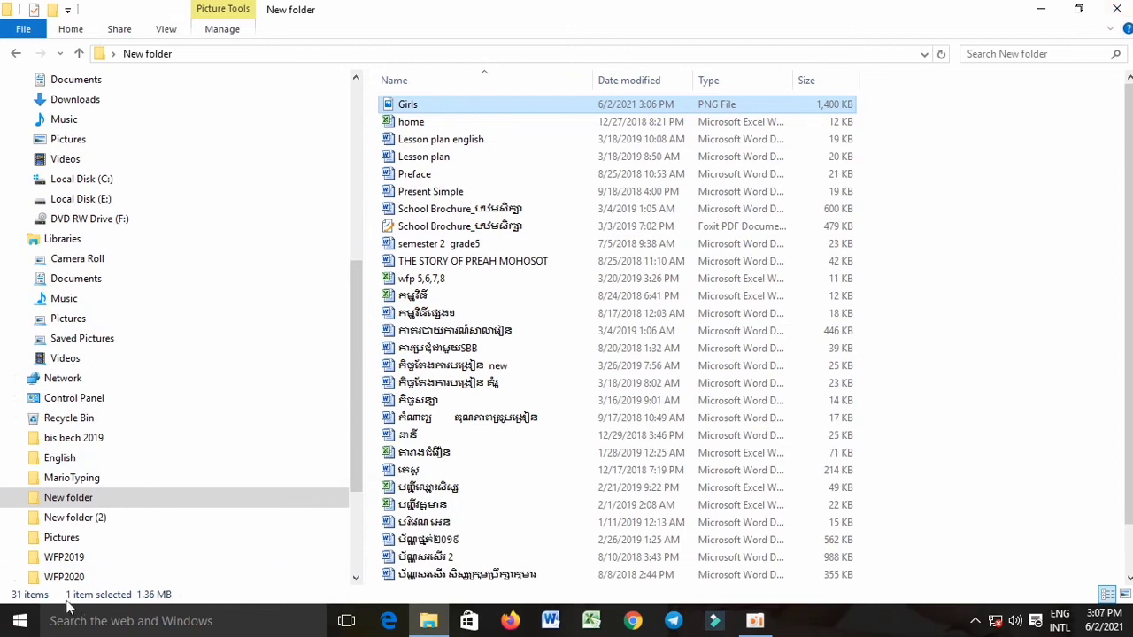
{"action": "left_click", "coordinate": [20, 620]}
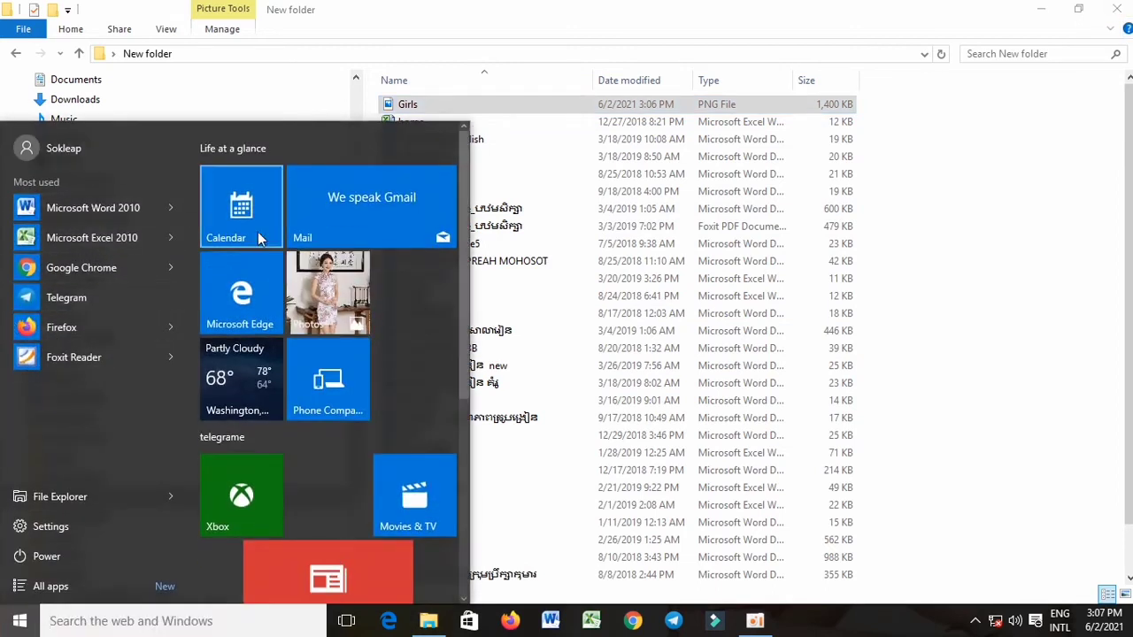
{"action": "left_click", "coordinate": [27, 530]}
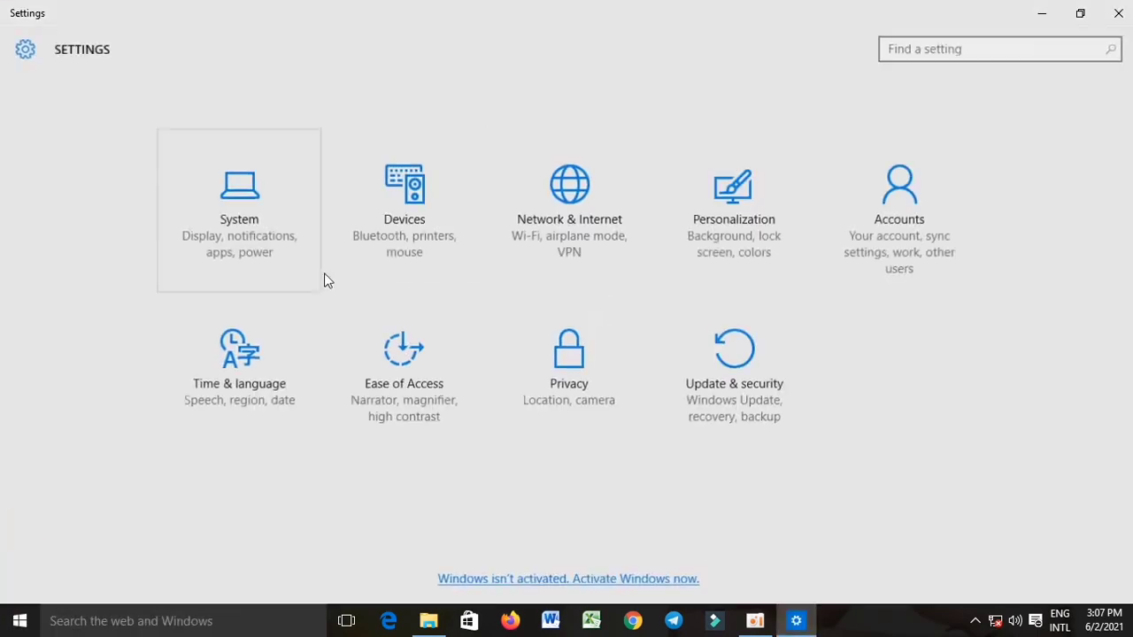
{"action": "left_click", "coordinate": [926, 48]}
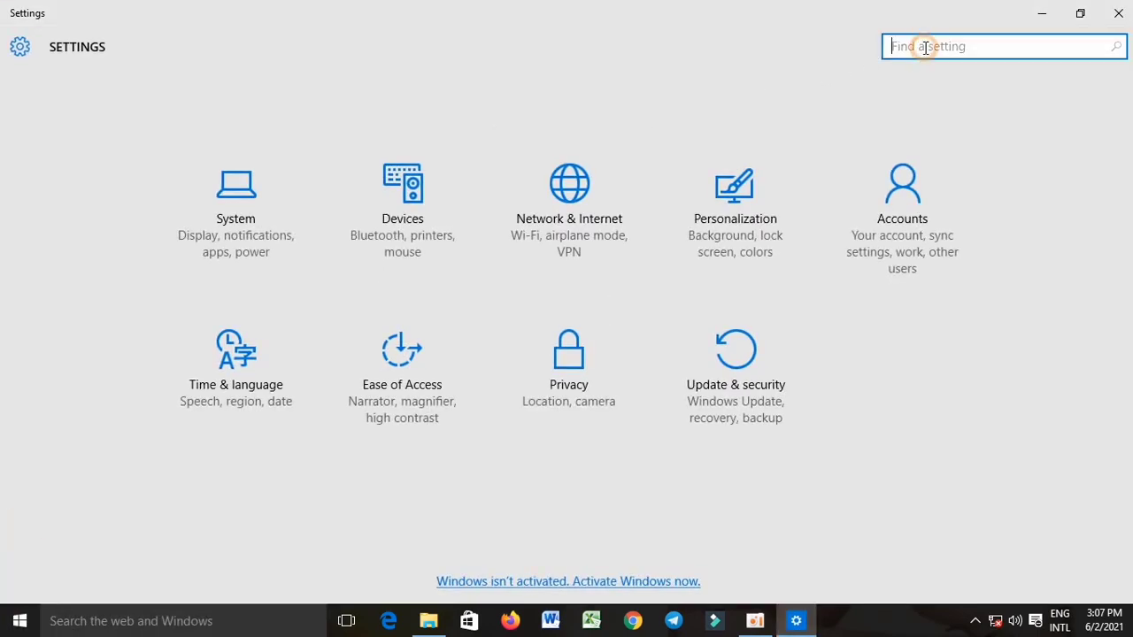
{"action": "type", "text": "snipp"}
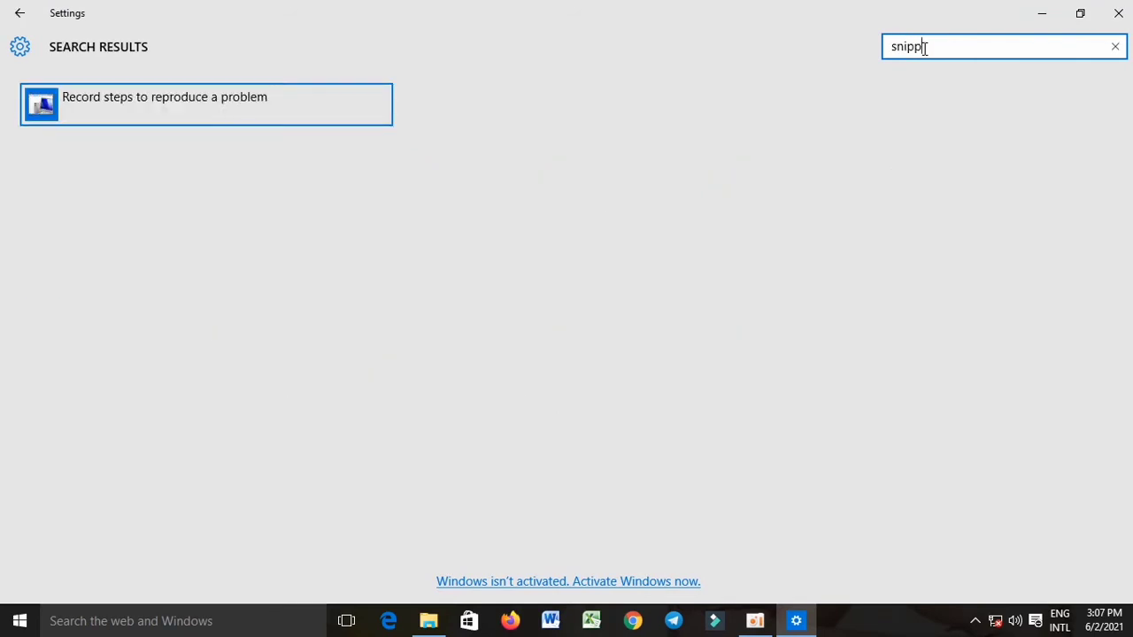
{"action": "type", "text": "ing tool"}
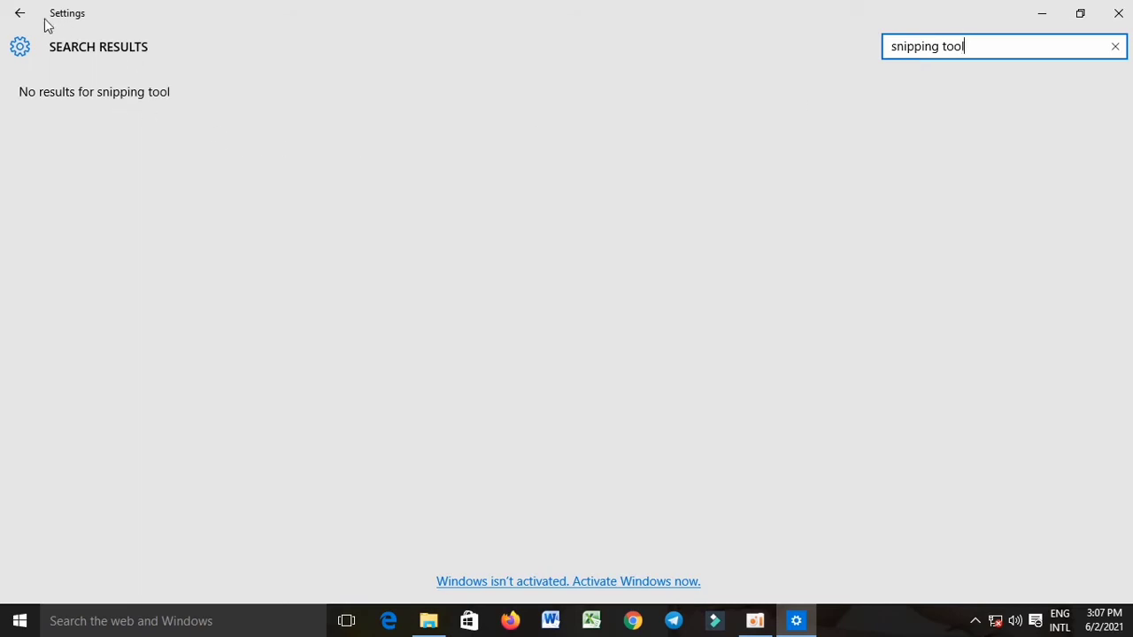
{"action": "left_click", "coordinate": [16, 14]}
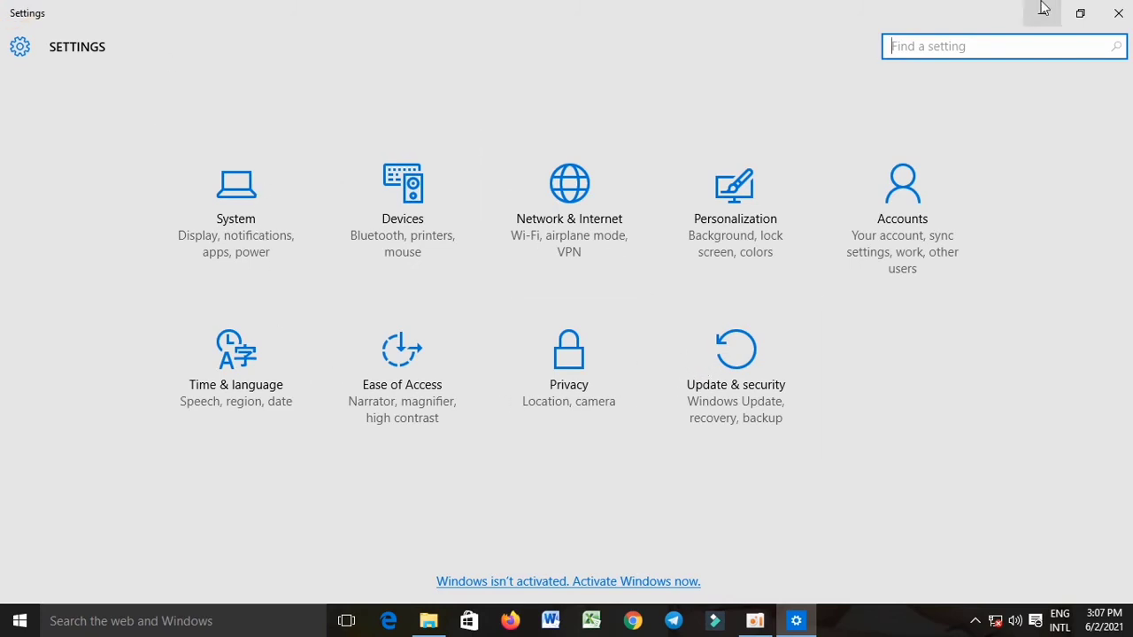
{"action": "left_click", "coordinate": [1118, 13]}
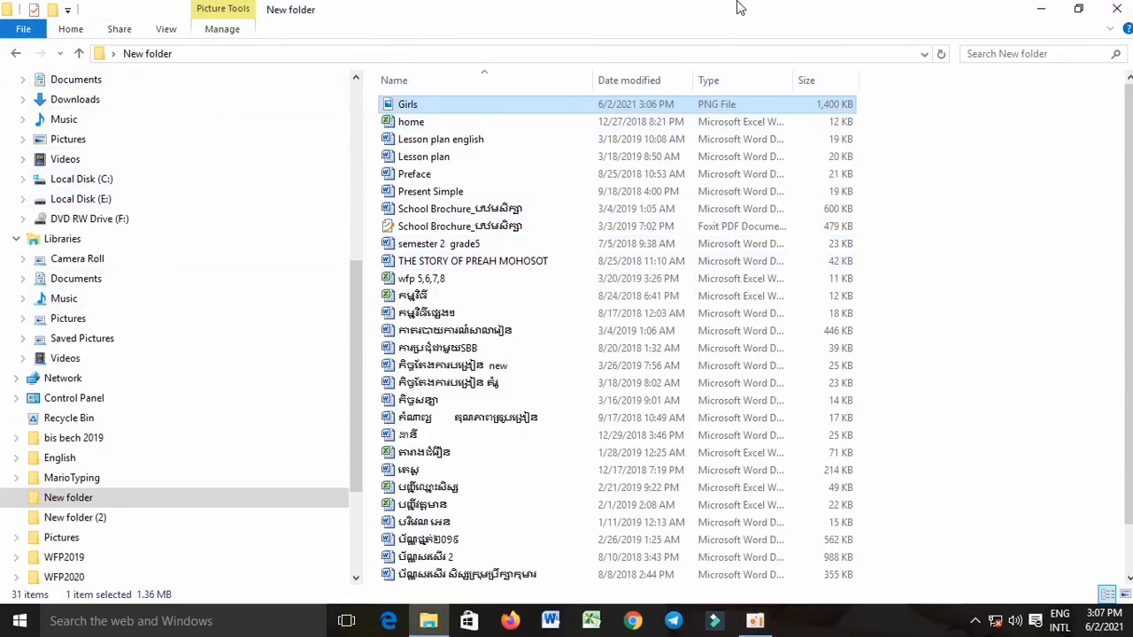
Step: Close the New folder window, and open and dismiss the Windows search pane
{"action": "left_click", "coordinate": [1120, 10]}
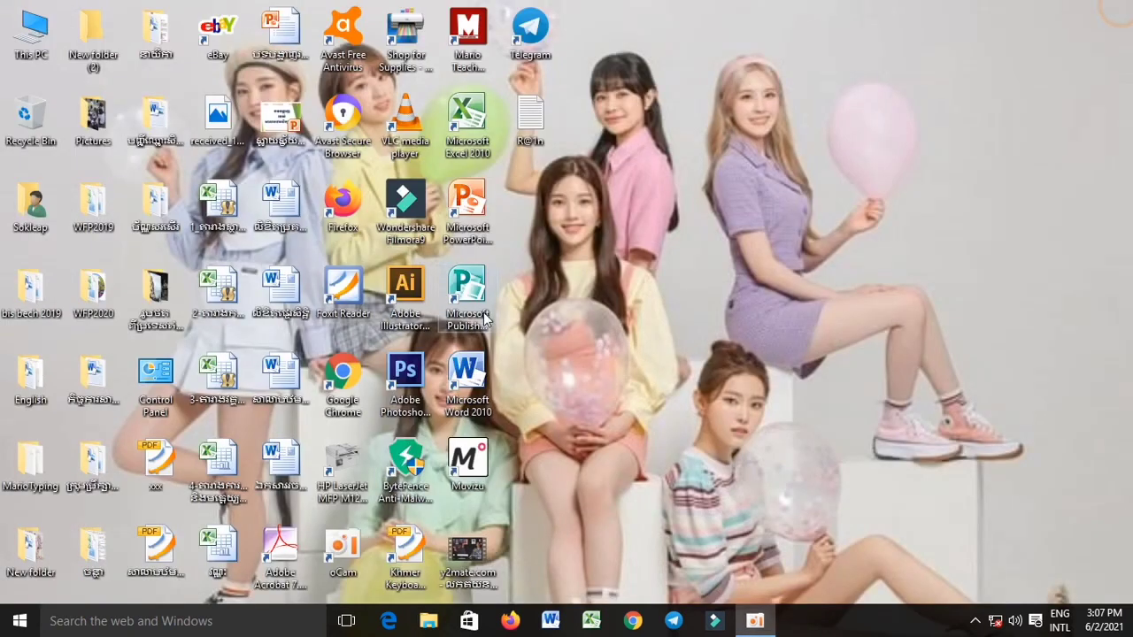
{"action": "left_click", "coordinate": [158, 622]}
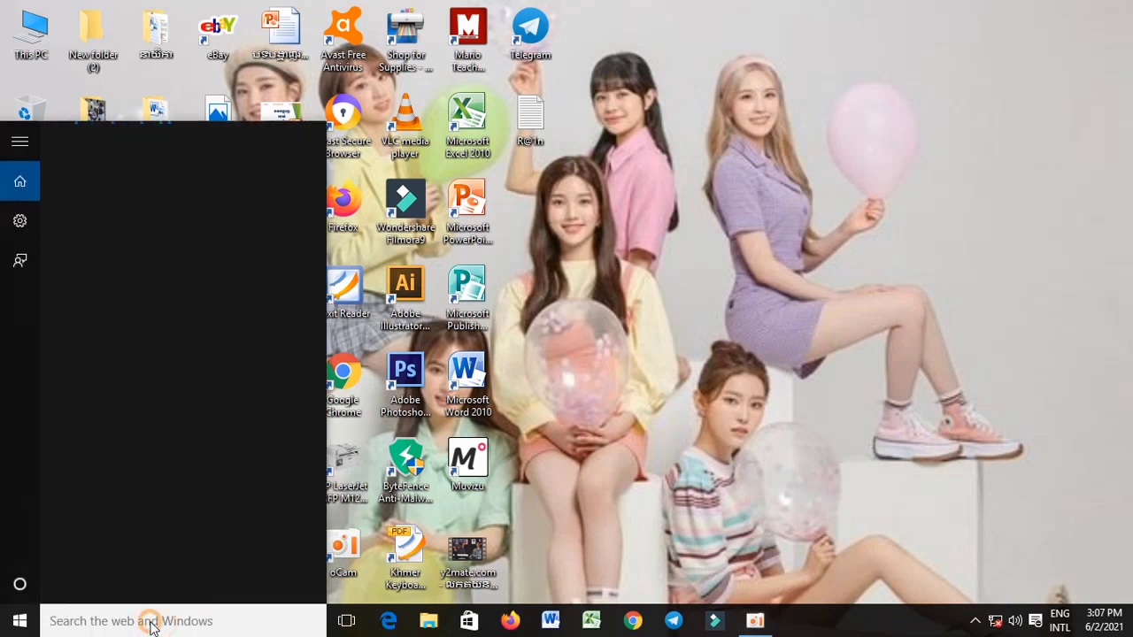
{"action": "left_click", "coordinate": [961, 92]}
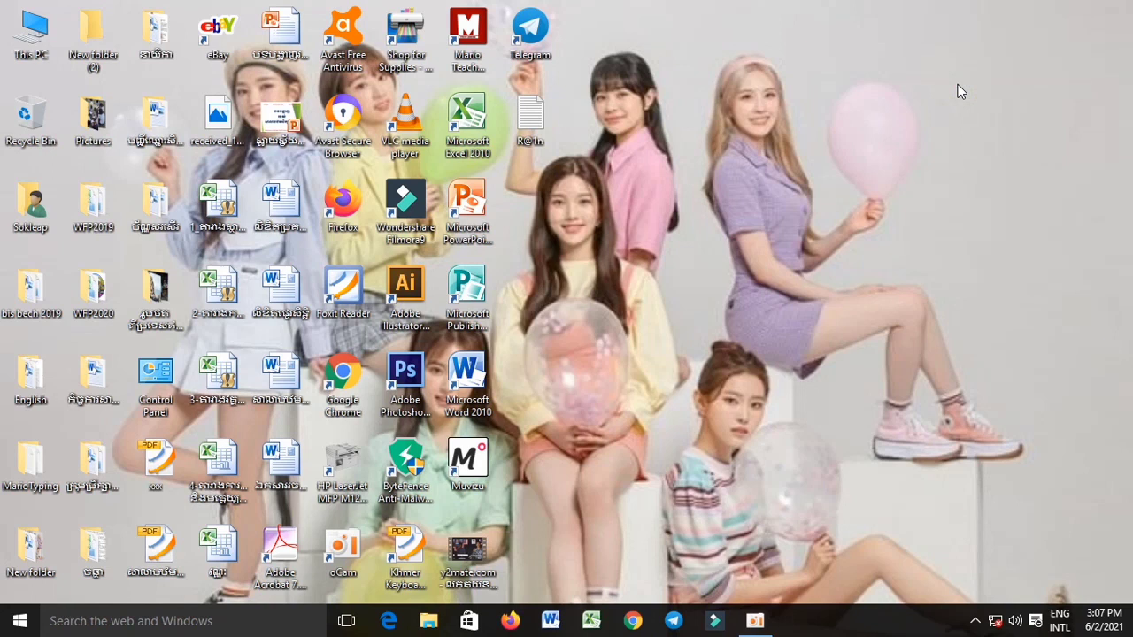